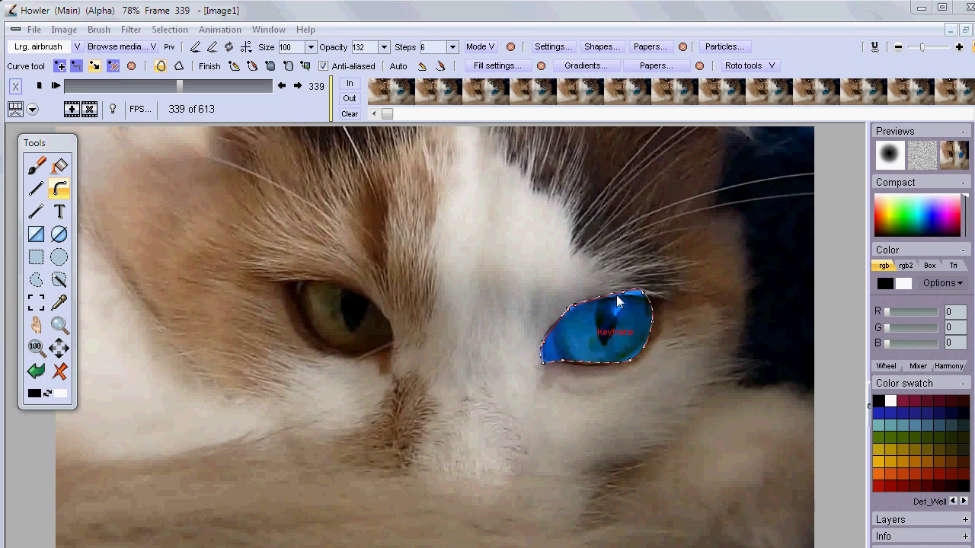
{"action": "left_click_drag", "start_coordinate": [180, 88], "coordinate": [115, 82]}
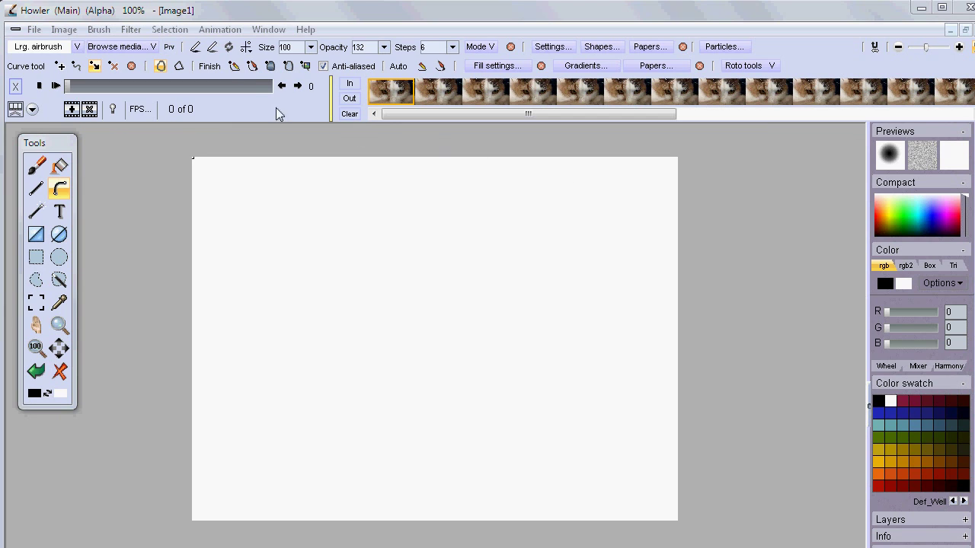
Step: Load the AVI clip kitty-eyes.avi from the intro71 folder as the animation
{"action": "left_click", "coordinate": [221, 29]}
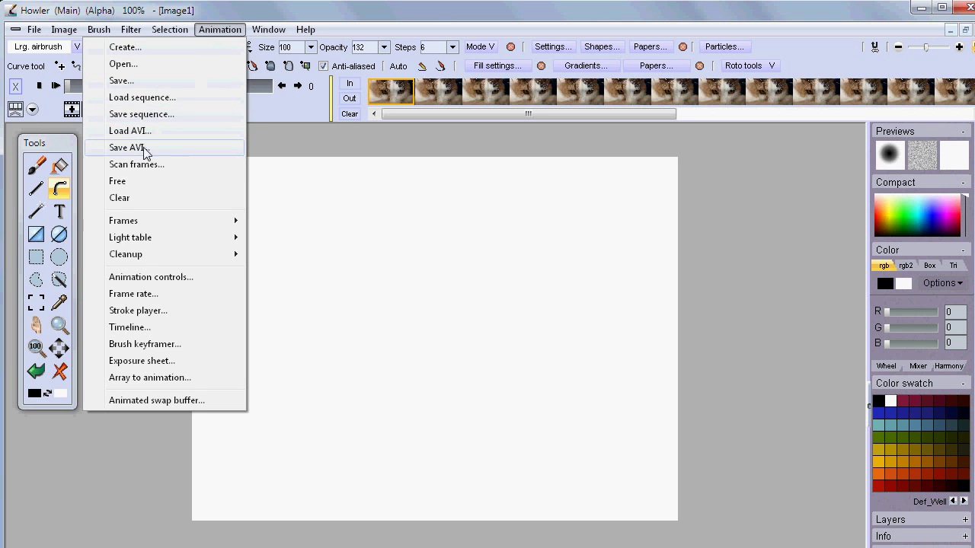
{"action": "left_click", "coordinate": [150, 131]}
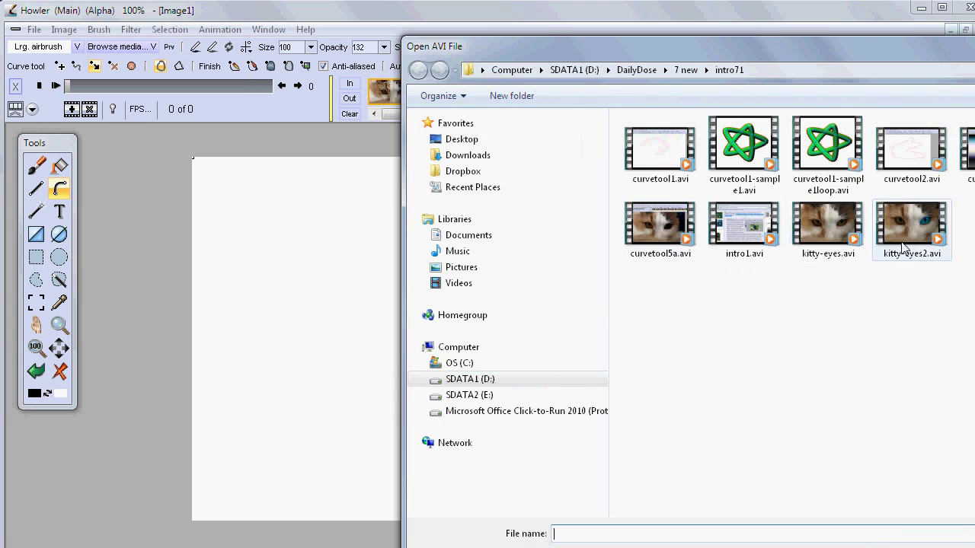
{"action": "left_click", "coordinate": [828, 232]}
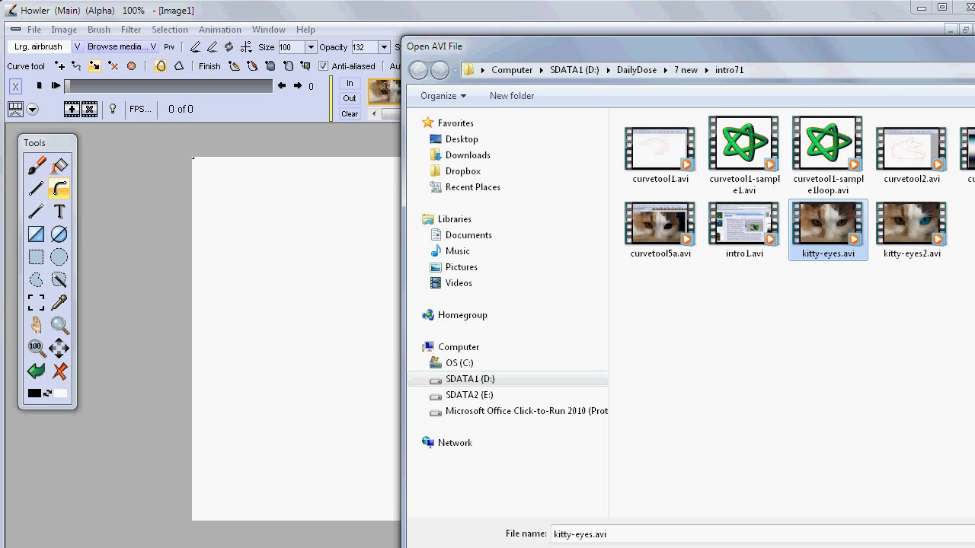
{"action": "left_click_drag", "start_coordinate": [881, 60], "coordinate": [648, 56]}
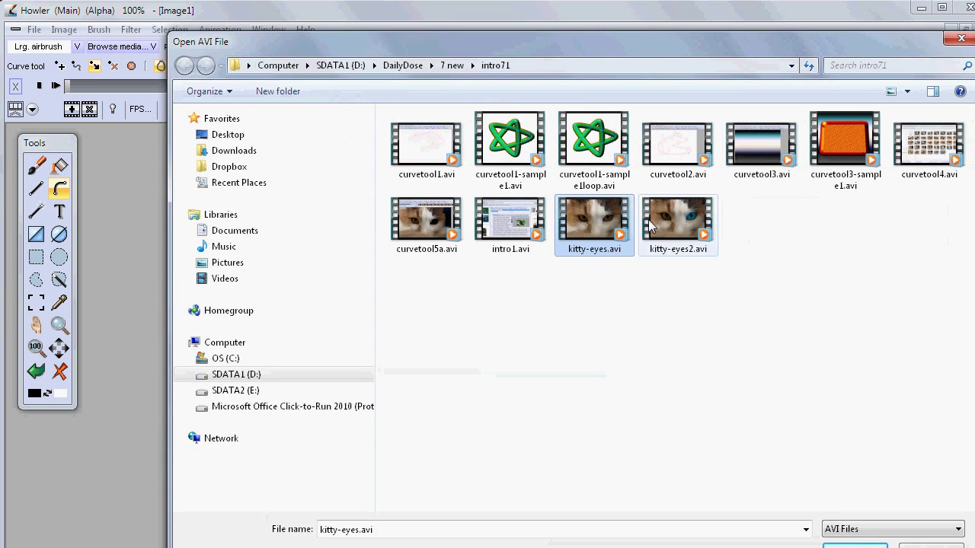
{"action": "left_click", "coordinate": [854, 545]}
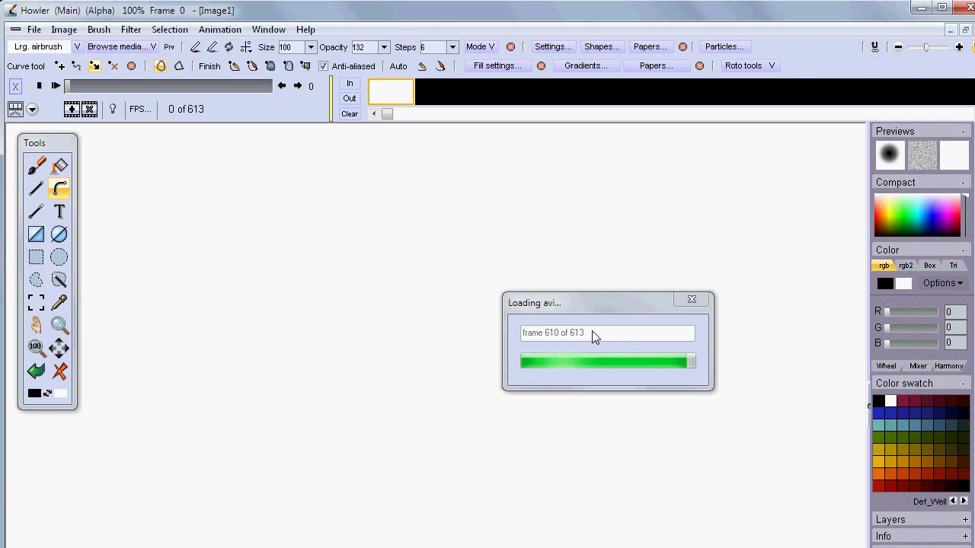
Step: Check the memory use of dogwaffle.exe and the system performance graphs in Windows Task Manager, and close it
{"action": "key", "text": "ctrl+shift+Escape"}
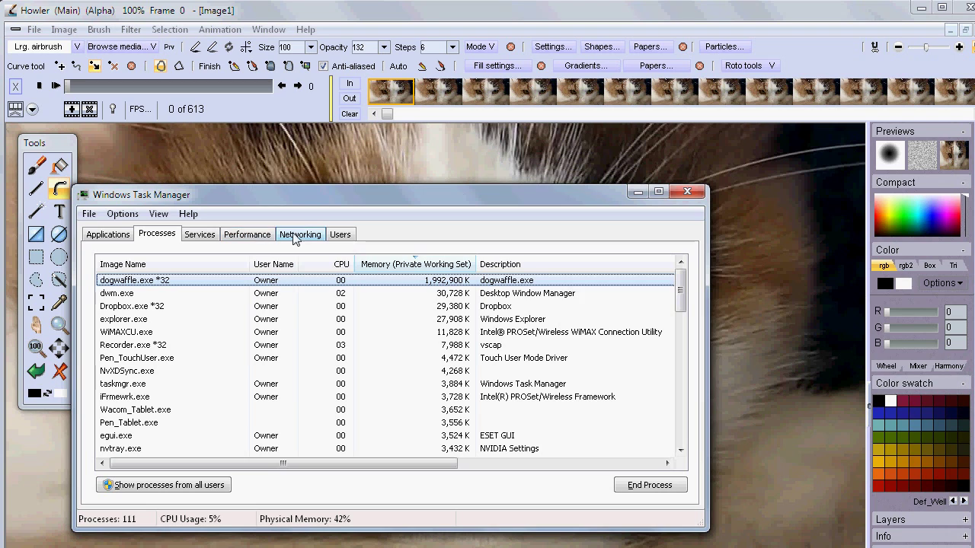
{"action": "left_click_drag", "start_coordinate": [270, 194], "coordinate": [329, 167]}
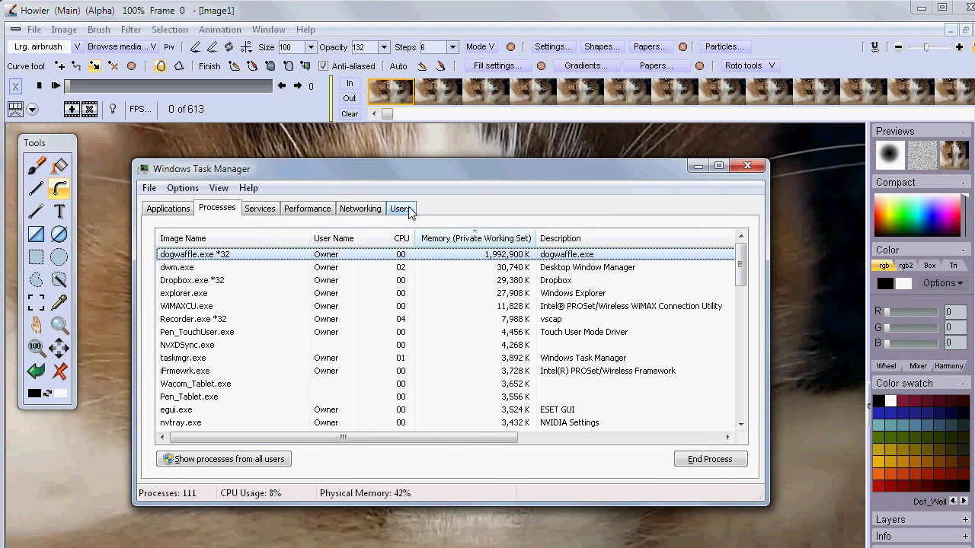
{"action": "left_click", "coordinate": [299, 210]}
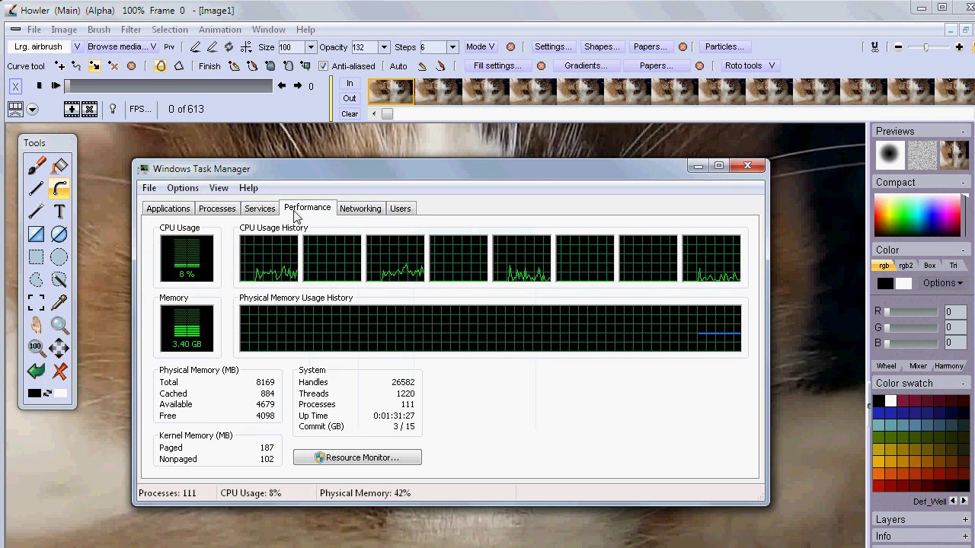
{"action": "left_click", "coordinate": [751, 166]}
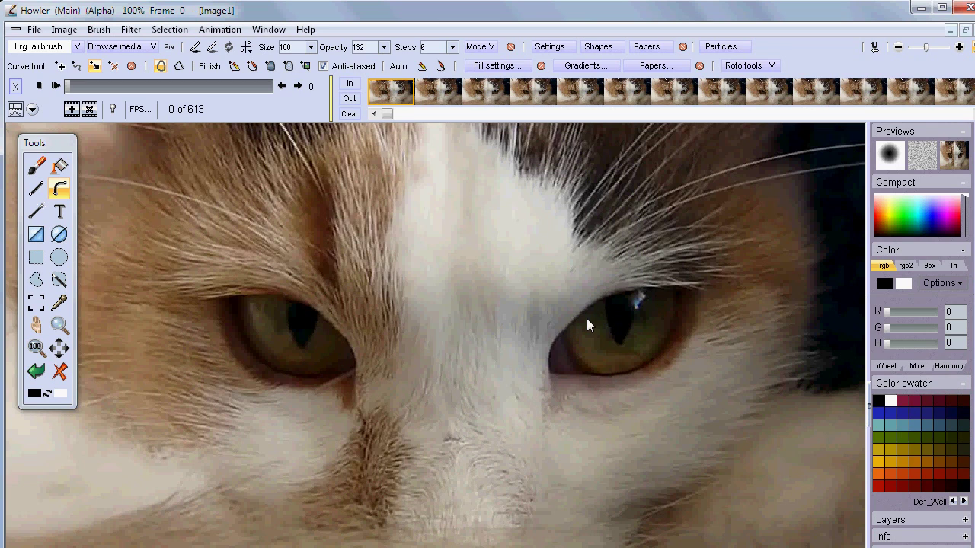
Step: Preview the cat's eye movement across the animation frames and return to frame 0
{"action": "left_click_drag", "start_coordinate": [76, 86], "coordinate": [95, 82]}
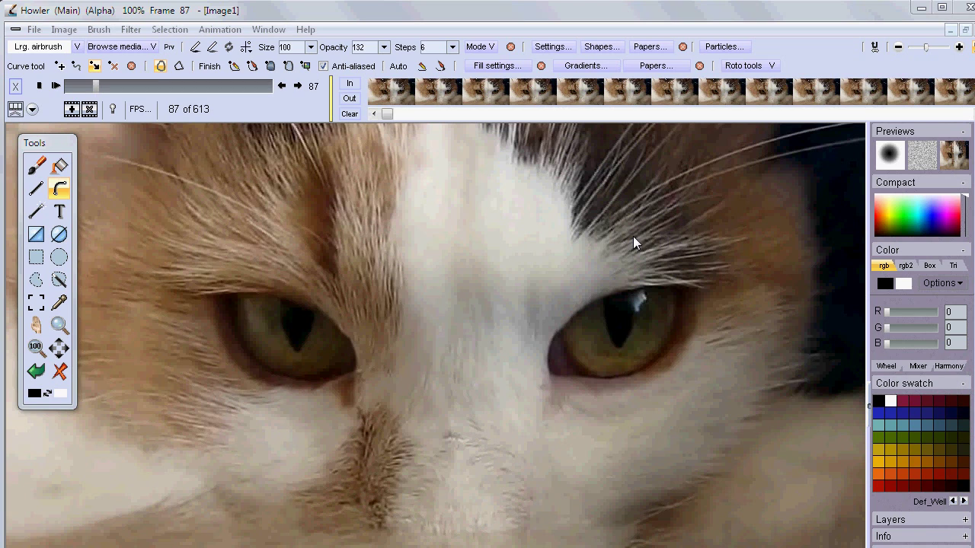
{"action": "left_click_drag", "start_coordinate": [389, 114], "coordinate": [376, 94]}
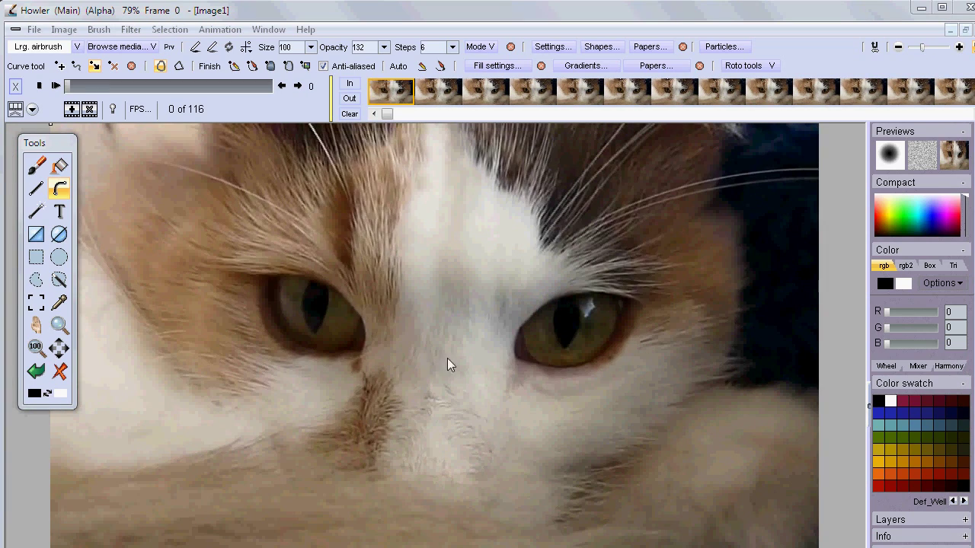
{"action": "left_click_drag", "start_coordinate": [87, 84], "coordinate": [67, 87]}
Step: Trace the inner corner and lower edge of the cat's right-hand eye on frame 0 with an open curve
{"action": "left_click", "coordinate": [61, 190]}
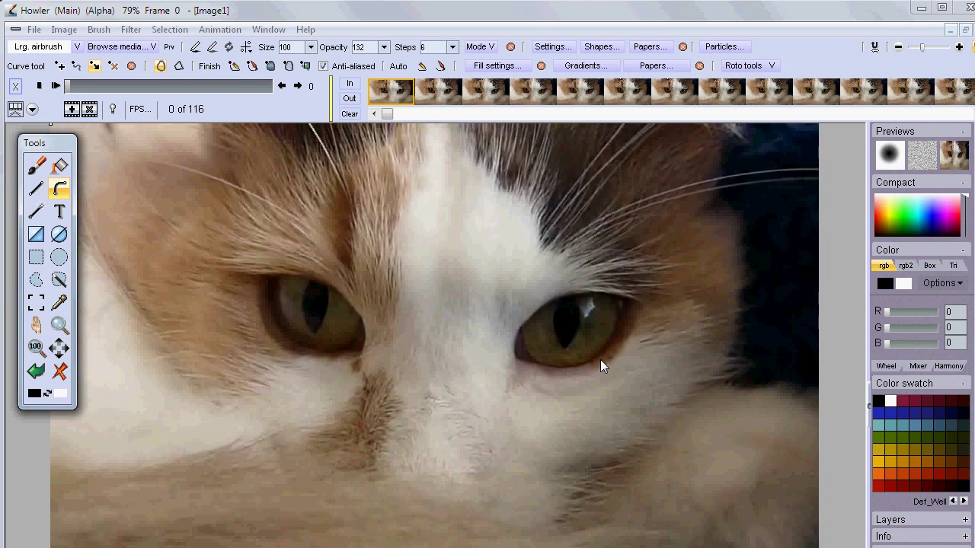
{"action": "left_click_drag", "start_coordinate": [582, 354], "coordinate": [481, 353]}
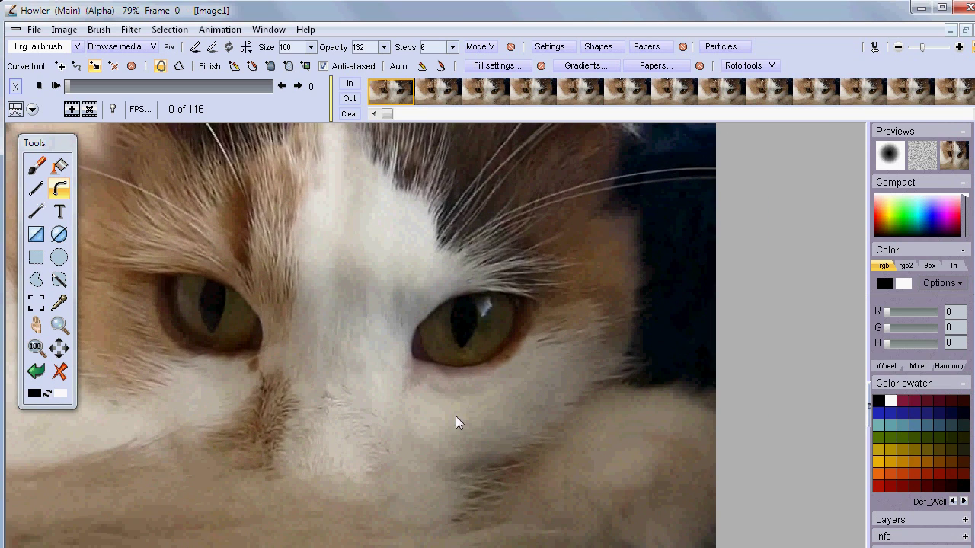
{"action": "scroll", "coordinate": [440, 310], "scroll_direction": "up", "scroll_amount": 4}
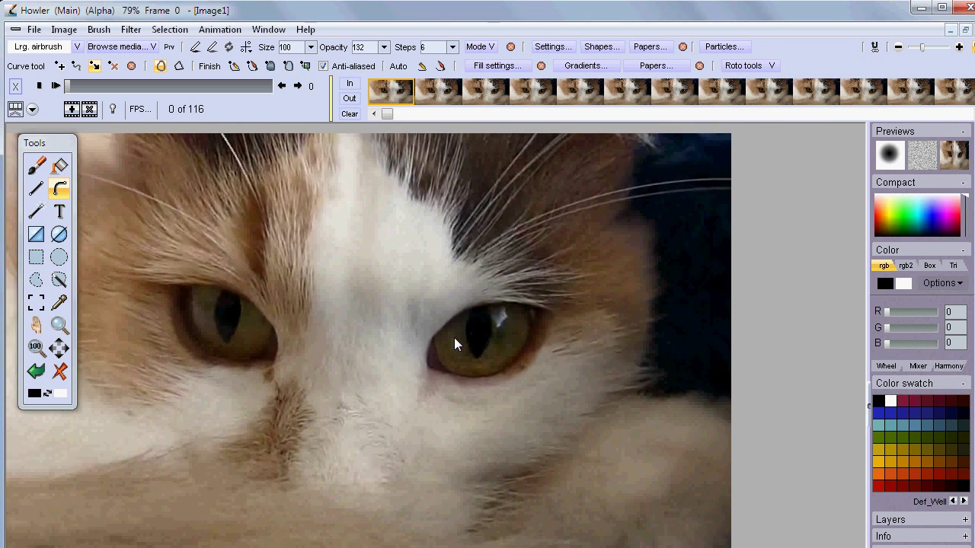
{"action": "scroll", "coordinate": [455, 342], "scroll_direction": "up", "scroll_amount": 6}
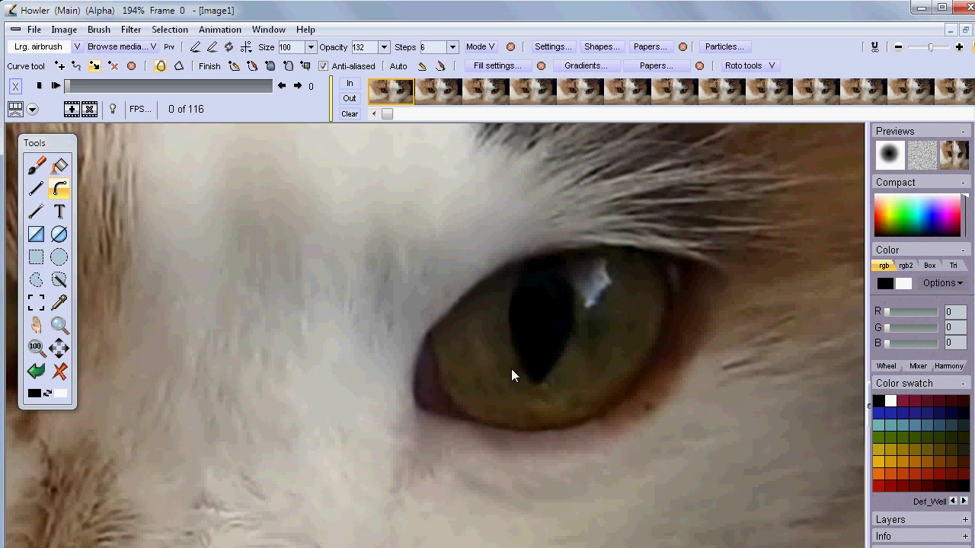
{"action": "scroll", "coordinate": [595, 366], "scroll_direction": "up", "scroll_amount": 3}
{"action": "scroll", "coordinate": [563, 359], "scroll_direction": "down", "scroll_amount": 2}
{"action": "scroll", "coordinate": [518, 320], "scroll_direction": "up", "scroll_amount": 1}
{"action": "left_click_drag", "start_coordinate": [502, 281], "coordinate": [370, 294]}
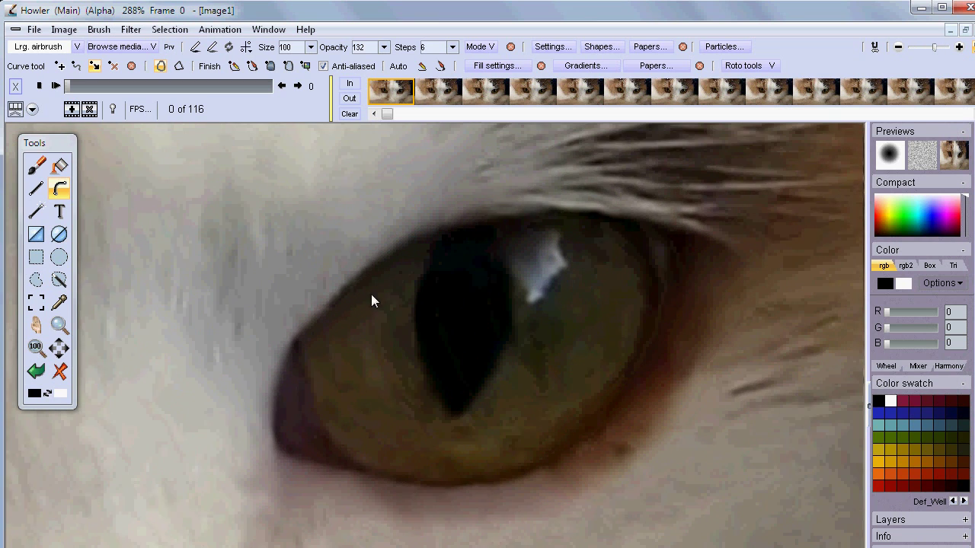
{"action": "scroll", "coordinate": [430, 319], "scroll_direction": "up", "scroll_amount": 3}
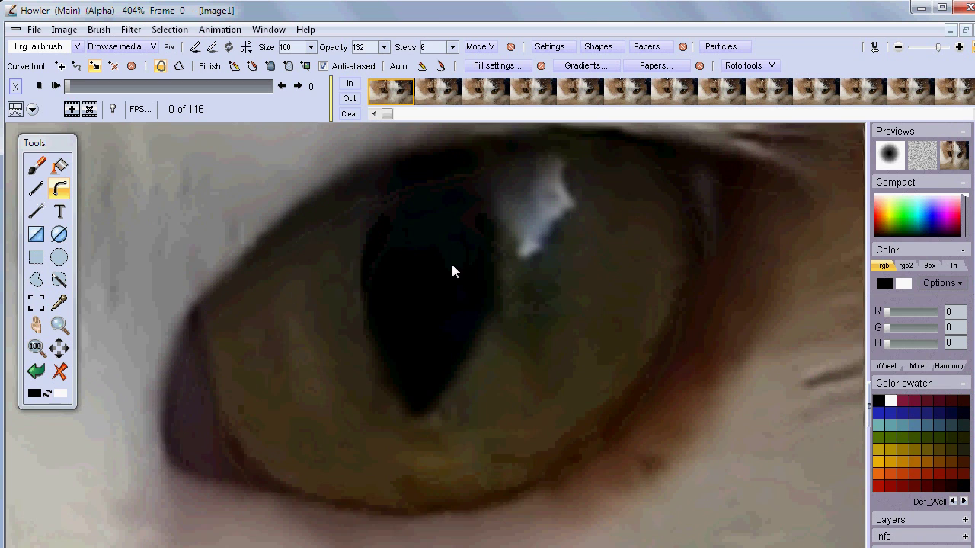
{"action": "scroll", "coordinate": [434, 304], "scroll_direction": "down", "scroll_amount": 2}
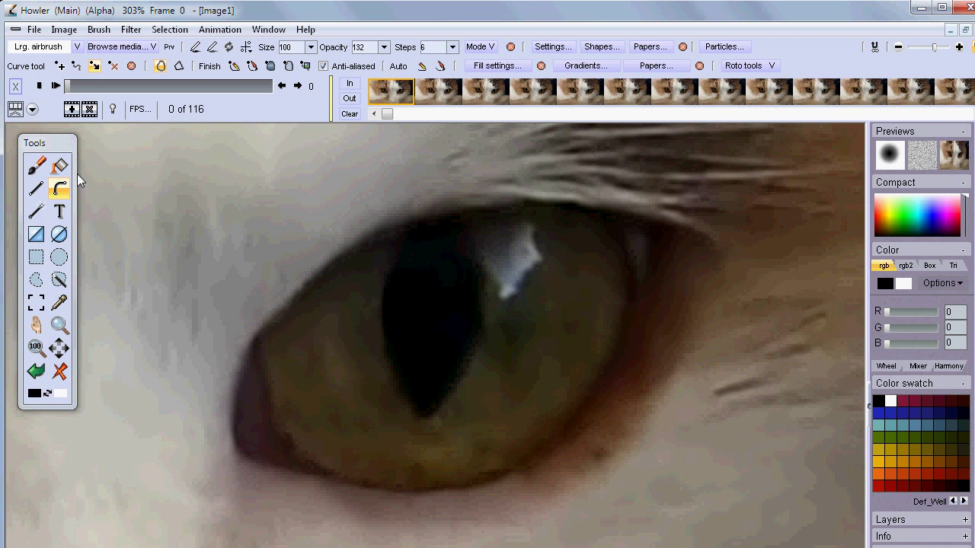
{"action": "left_click", "coordinate": [61, 67]}
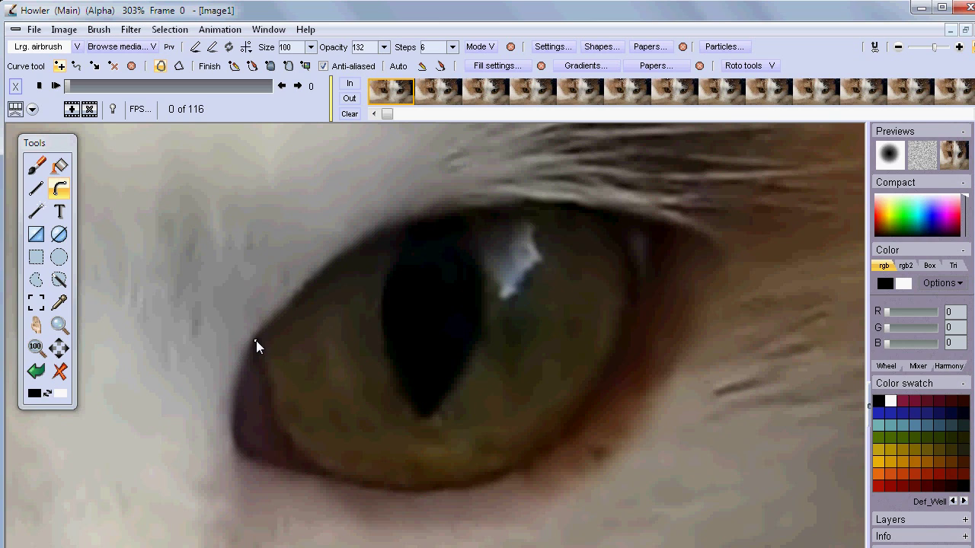
{"action": "left_click", "coordinate": [233, 435]}
{"action": "left_click", "coordinate": [248, 454]}
{"action": "left_click", "coordinate": [235, 404]}
{"action": "left_click", "coordinate": [263, 456]}
{"action": "left_click", "coordinate": [306, 471]}
{"action": "left_click", "coordinate": [160, 67]}
{"action": "mouse_move", "coordinate": [316, 471]}
{"action": "left_mouse_down"}
{"action": "mouse_move", "coordinate": [323, 460]}
{"action": "mouse_move", "coordinate": [320, 469]}
{"action": "left_mouse_up"}
{"action": "left_click", "coordinate": [336, 472]}
{"action": "left_click", "coordinate": [465, 483]}
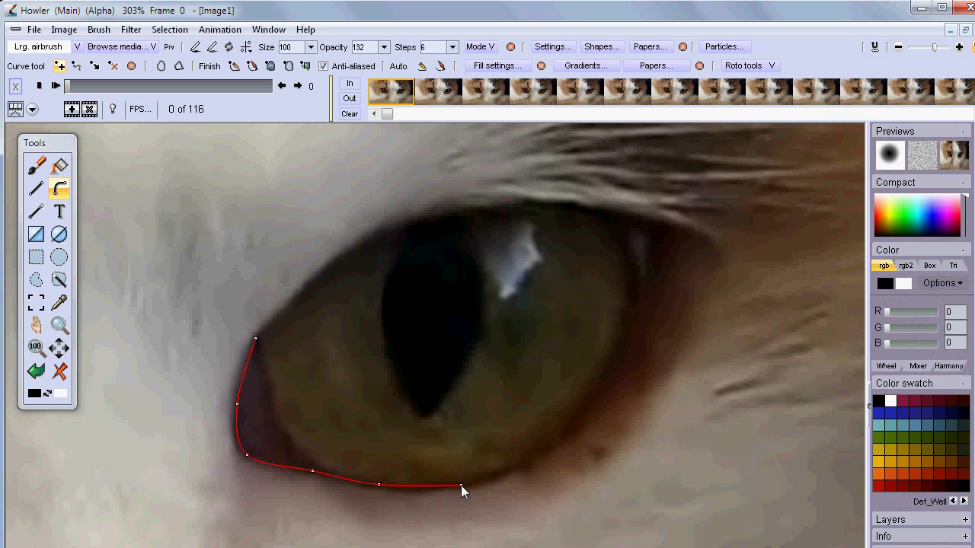
Step: Continue the curve up the outer side of the eye and along the upper lid, and close the outline
{"action": "left_click", "coordinate": [606, 399]}
{"action": "left_click_drag", "start_coordinate": [607, 399], "coordinate": [622, 238]}
{"action": "left_click_drag", "start_coordinate": [550, 366], "coordinate": [618, 355]}
{"action": "left_click_drag", "start_coordinate": [551, 423], "coordinate": [567, 433]}
{"action": "left_click", "coordinate": [560, 214]}
{"action": "left_click", "coordinate": [470, 212]}
{"action": "left_click", "coordinate": [403, 223]}
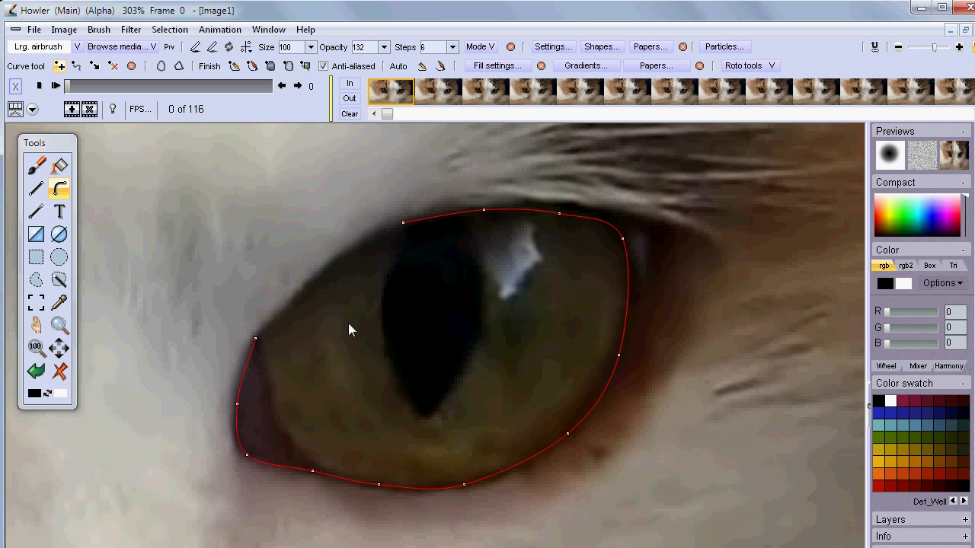
{"action": "left_click", "coordinate": [325, 272]}
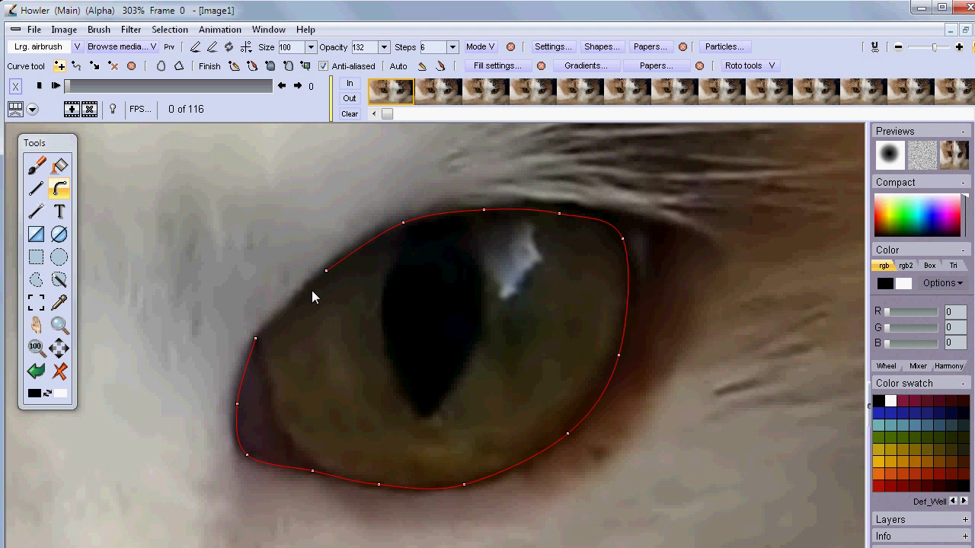
{"action": "left_click", "coordinate": [160, 67]}
Step: Delete two surplus curve points, one on the upper lid and one on the lower edge of the eye
{"action": "left_click", "coordinate": [114, 67]}
{"action": "left_click", "coordinate": [559, 214]}
{"action": "left_click", "coordinate": [382, 484]}
Step: Move the curve points around the inner corner inward to the iris edge, excluding the dark corner of the eye
{"action": "left_click", "coordinate": [94, 66]}
{"action": "left_click_drag", "start_coordinate": [311, 472], "coordinate": [344, 477]}
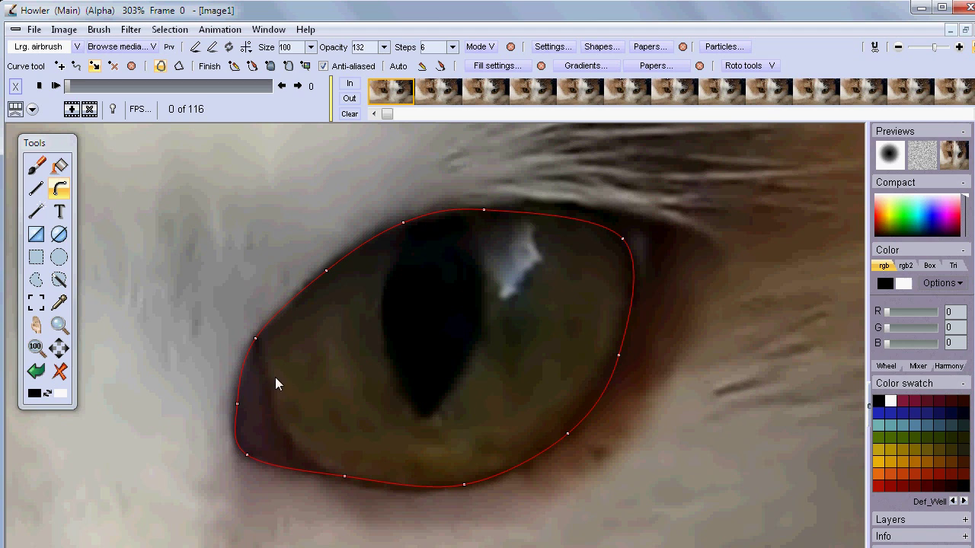
{"action": "left_click_drag", "start_coordinate": [238, 404], "coordinate": [269, 404]}
{"action": "left_click_drag", "start_coordinate": [248, 455], "coordinate": [296, 450]}
{"action": "left_click_drag", "start_coordinate": [256, 339], "coordinate": [264, 336]}
{"action": "left_click_drag", "start_coordinate": [268, 404], "coordinate": [274, 411]}
Step: Fine-tune the remaining curve points along the outer side, upper lid and lower edge so the outline hugs the iris
{"action": "left_click_drag", "start_coordinate": [618, 354], "coordinate": [616, 354]}
{"action": "left_click_drag", "start_coordinate": [619, 241], "coordinate": [615, 235]}
{"action": "left_click_drag", "start_coordinate": [618, 354], "coordinate": [616, 357]}
{"action": "mouse_move", "coordinate": [403, 221]}
{"action": "left_mouse_down"}
{"action": "mouse_move", "coordinate": [403, 233]}
{"action": "mouse_move", "coordinate": [398, 224]}
{"action": "left_mouse_up"}
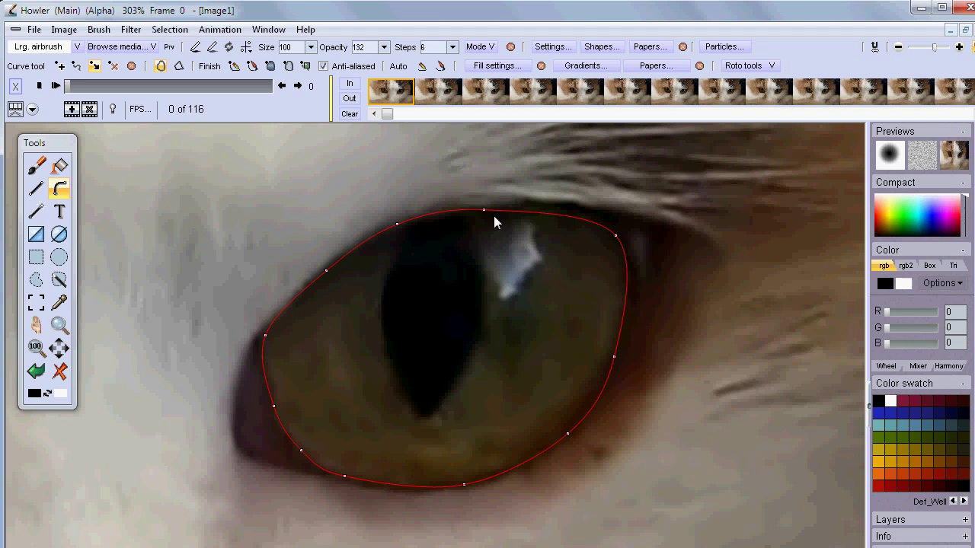
{"action": "left_click_drag", "start_coordinate": [484, 209], "coordinate": [520, 208]}
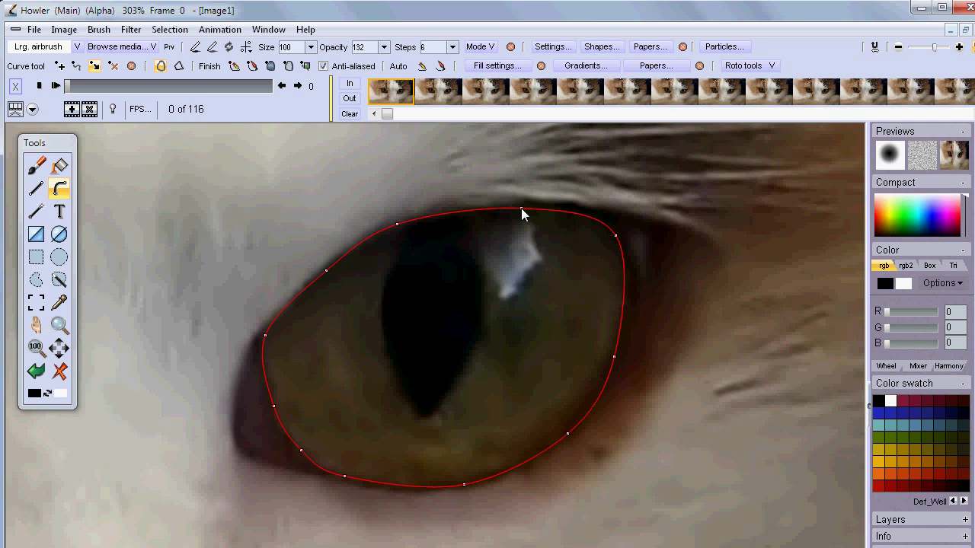
{"action": "left_click_drag", "start_coordinate": [265, 337], "coordinate": [268, 332]}
{"action": "left_click_drag", "start_coordinate": [330, 271], "coordinate": [325, 270]}
{"action": "left_click_drag", "start_coordinate": [566, 434], "coordinate": [561, 429]}
{"action": "left_click_drag", "start_coordinate": [399, 224], "coordinate": [418, 217]}
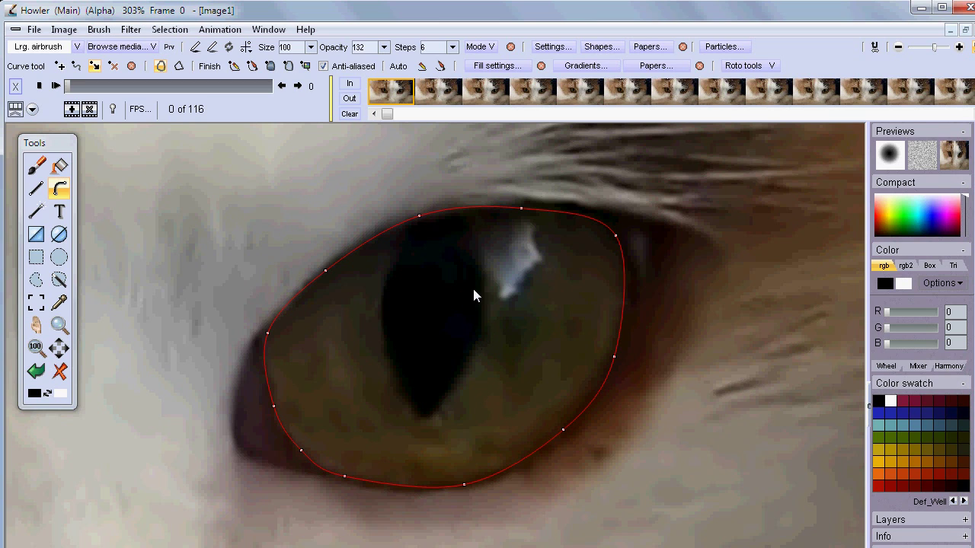
Step: Create a roto keyframe for the eye curve at frame 0 and compare the curve with the eye at frame 115
{"action": "left_click", "coordinate": [748, 67]}
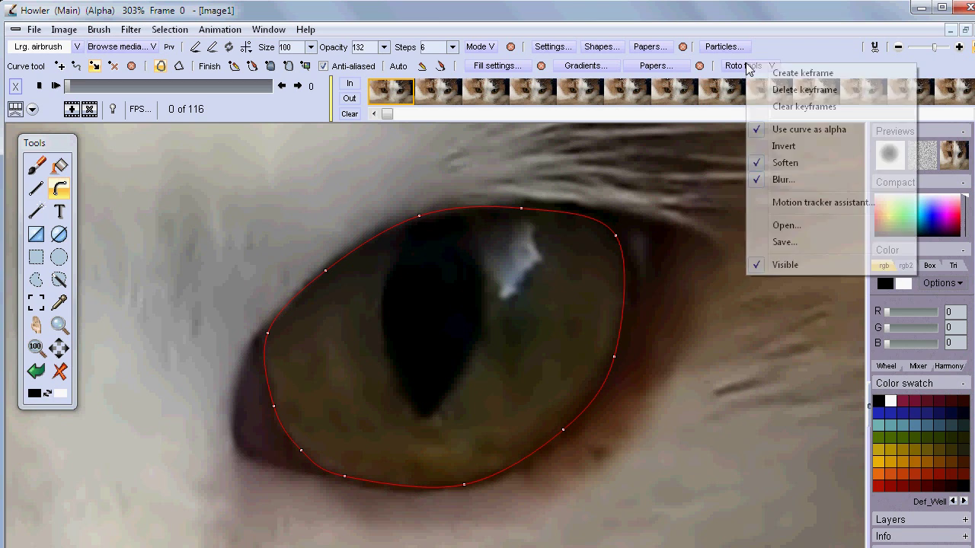
{"action": "left_click", "coordinate": [803, 75]}
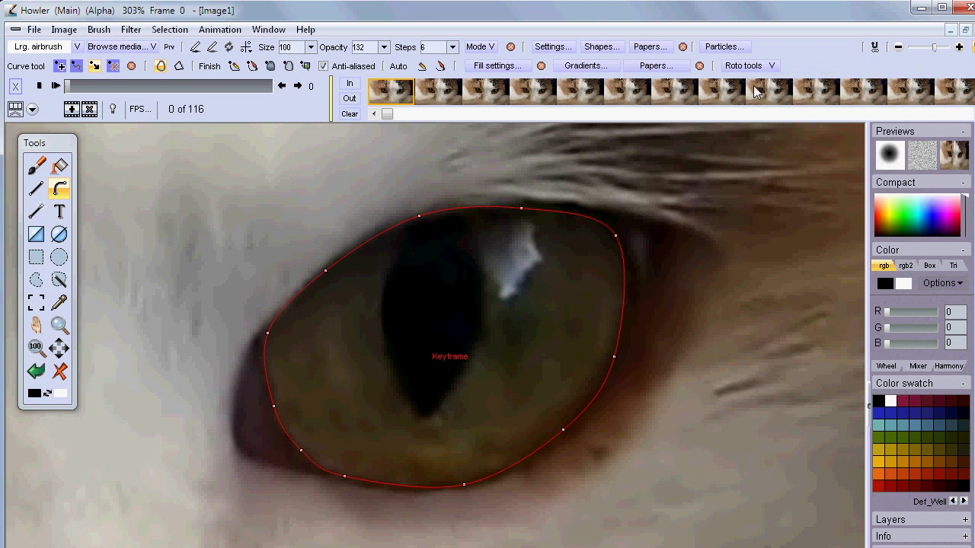
{"action": "left_click_drag", "start_coordinate": [100, 84], "coordinate": [313, 89]}
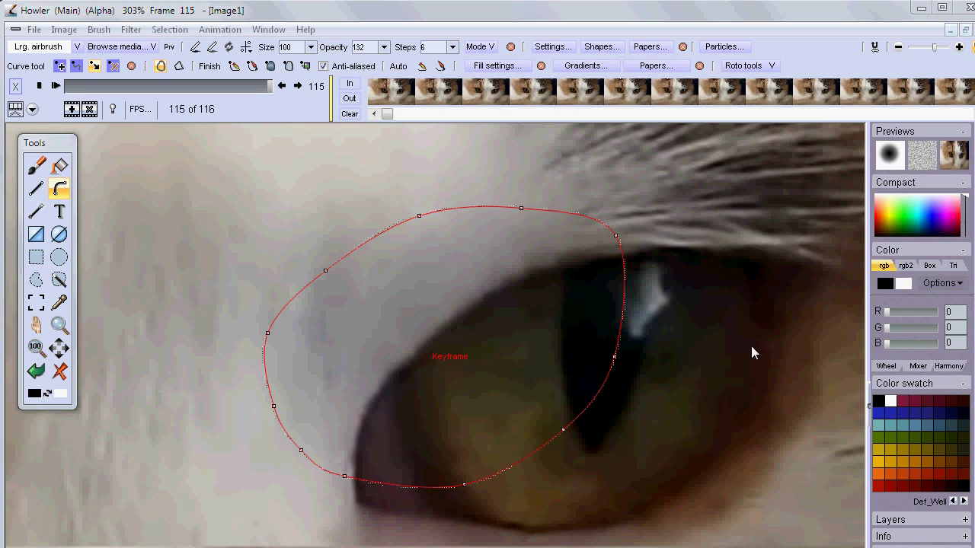
{"action": "left_click_drag", "start_coordinate": [236, 85], "coordinate": [61, 86]}
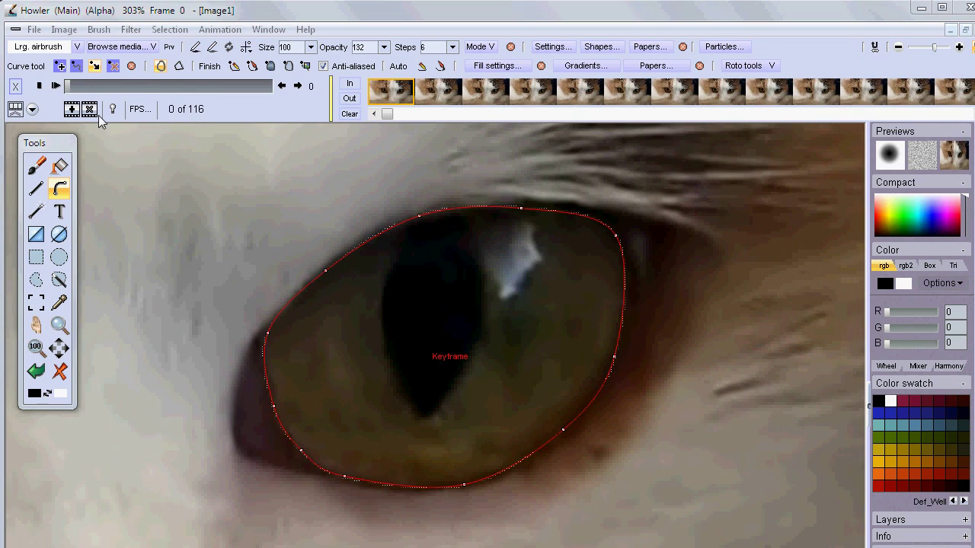
{"action": "left_click", "coordinate": [60, 325]}
{"action": "right_click", "coordinate": [461, 361]}
{"action": "right_click", "coordinate": [461, 360]}
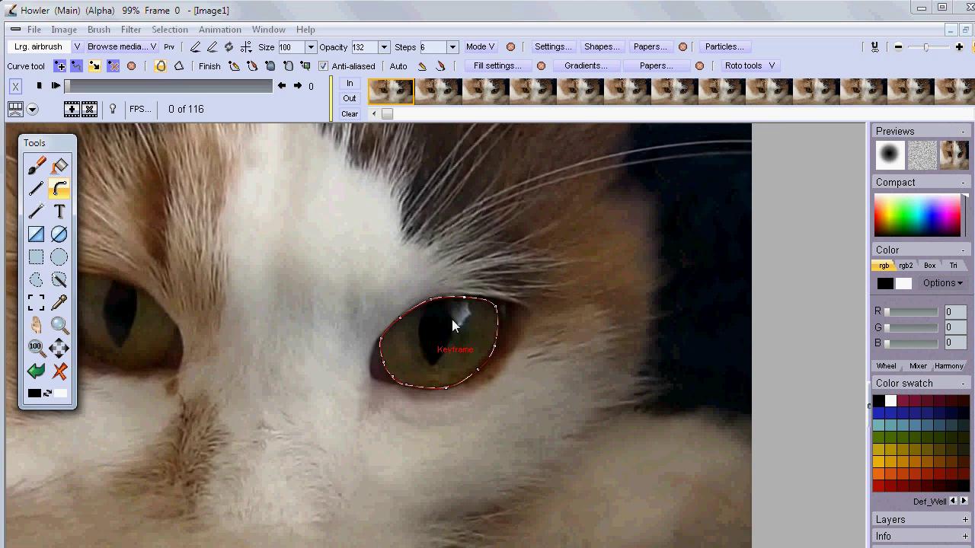
{"action": "right_click", "coordinate": [580, 343]}
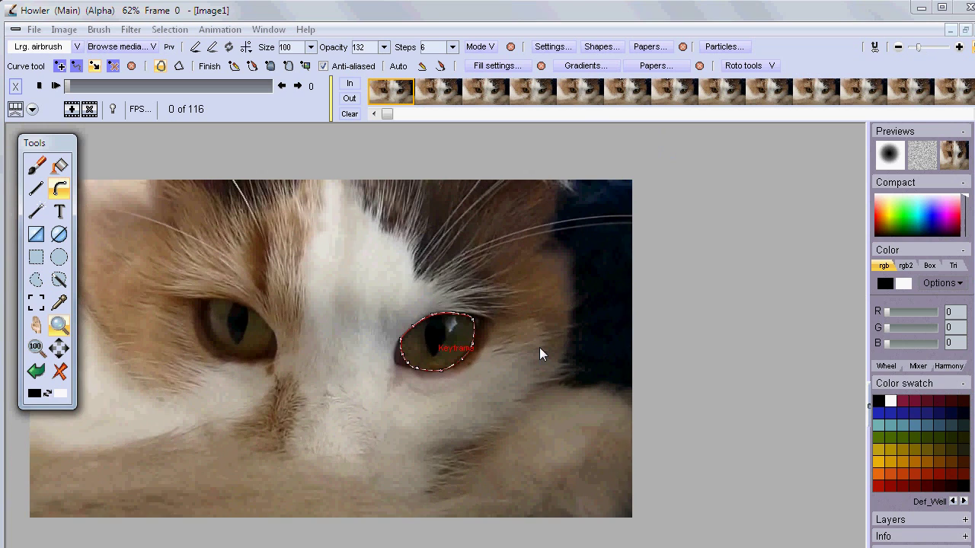
{"action": "left_click", "coordinate": [761, 70]}
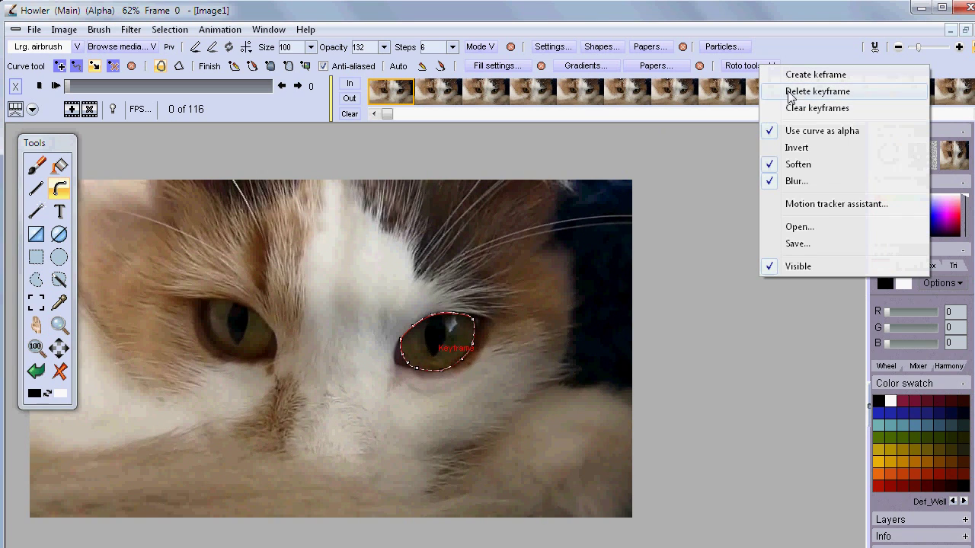
{"action": "left_click", "coordinate": [810, 204]}
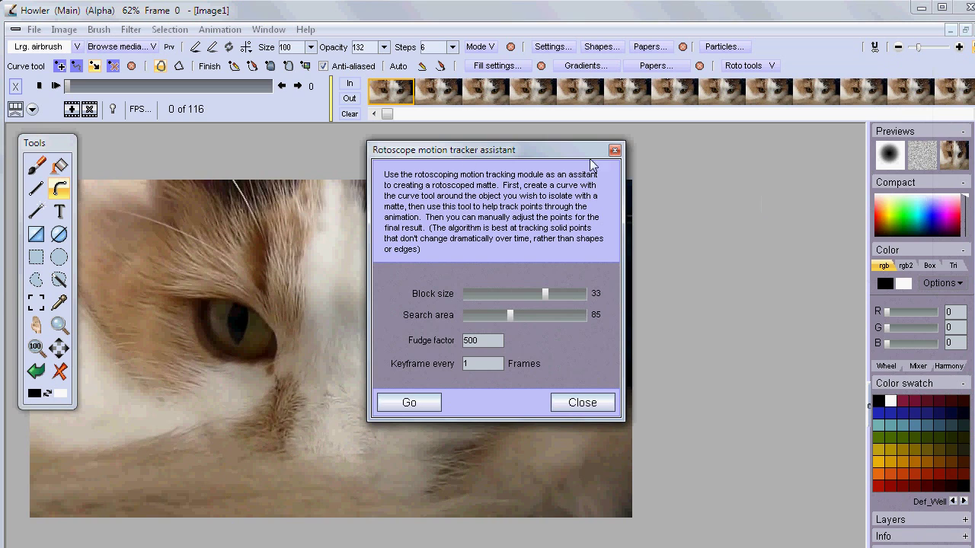
{"action": "left_click_drag", "start_coordinate": [598, 153], "coordinate": [744, 153]}
{"action": "left_click", "coordinate": [688, 148]}
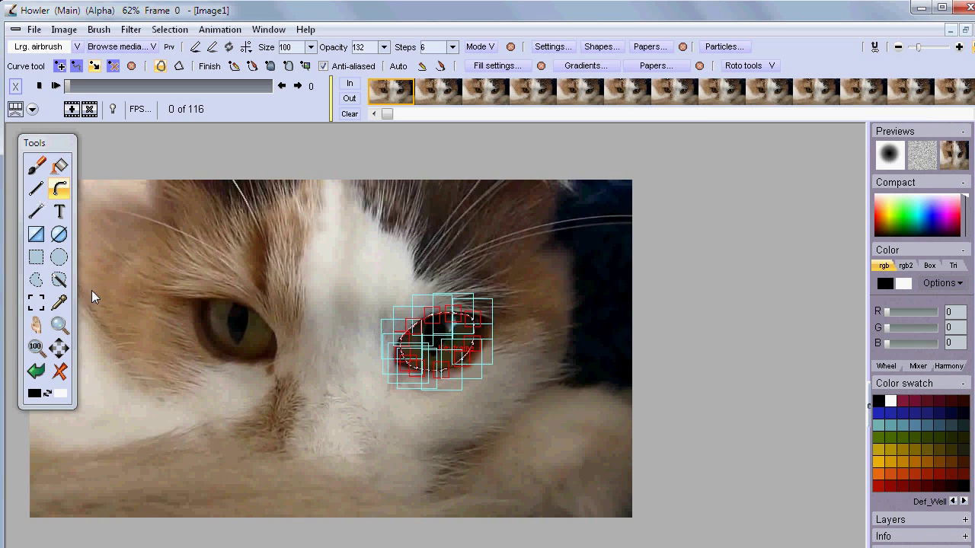
Step: Open the rotoscope motion tracker assistant with the curved eye in close-up, and set block size to 25 and search area to 50
{"action": "left_click", "coordinate": [59, 325]}
{"action": "left_click", "coordinate": [438, 342]}
{"action": "scroll", "coordinate": [828, 348], "scroll_direction": "up", "scroll_amount": 4}
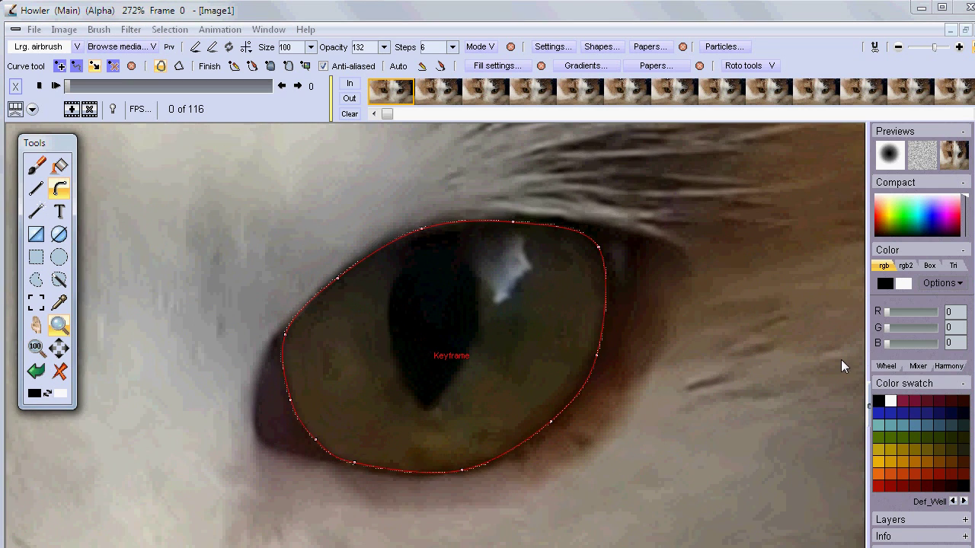
{"action": "left_click_drag", "start_coordinate": [301, 316], "coordinate": [130, 331]}
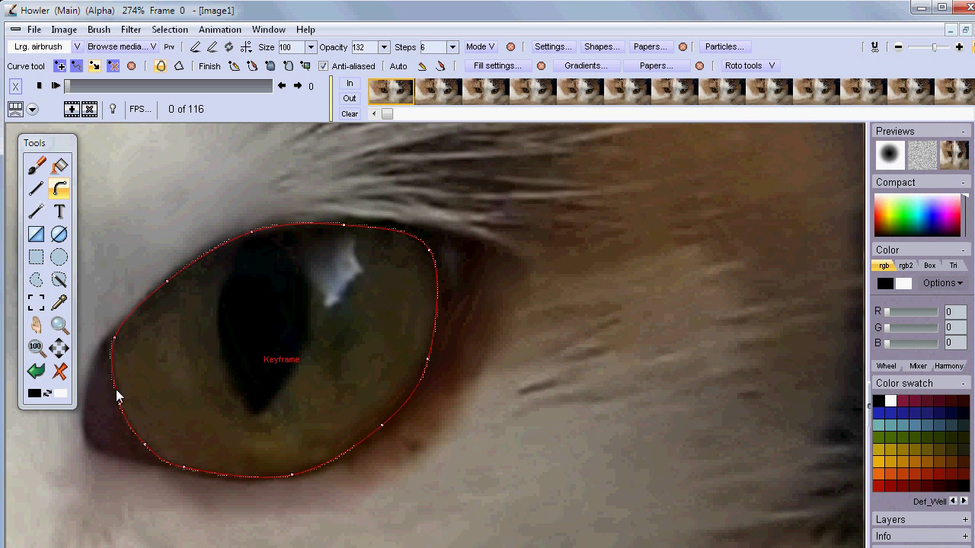
{"action": "left_click", "coordinate": [771, 66]}
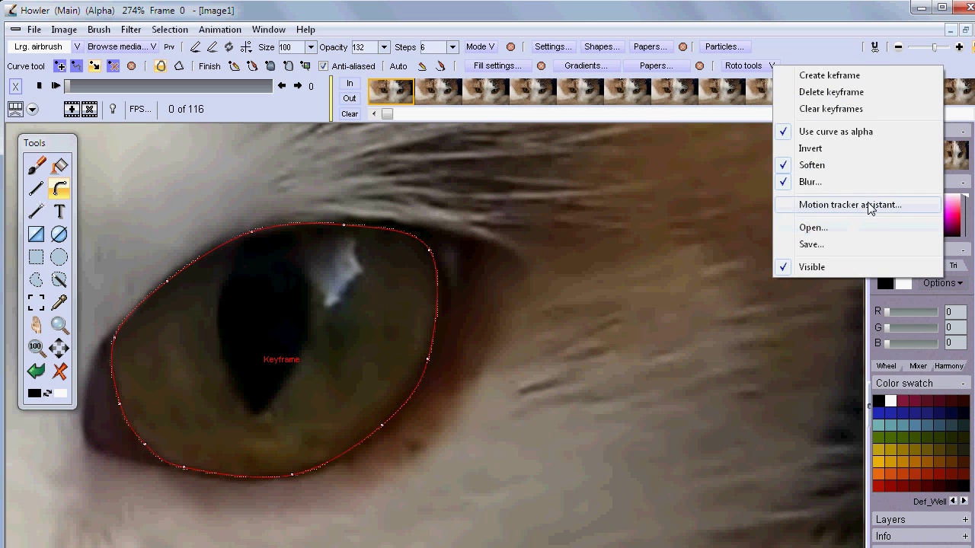
{"action": "left_click", "coordinate": [868, 205]}
{"action": "left_click_drag", "start_coordinate": [499, 152], "coordinate": [710, 150]}
{"action": "left_click_drag", "start_coordinate": [743, 294], "coordinate": [691, 317]}
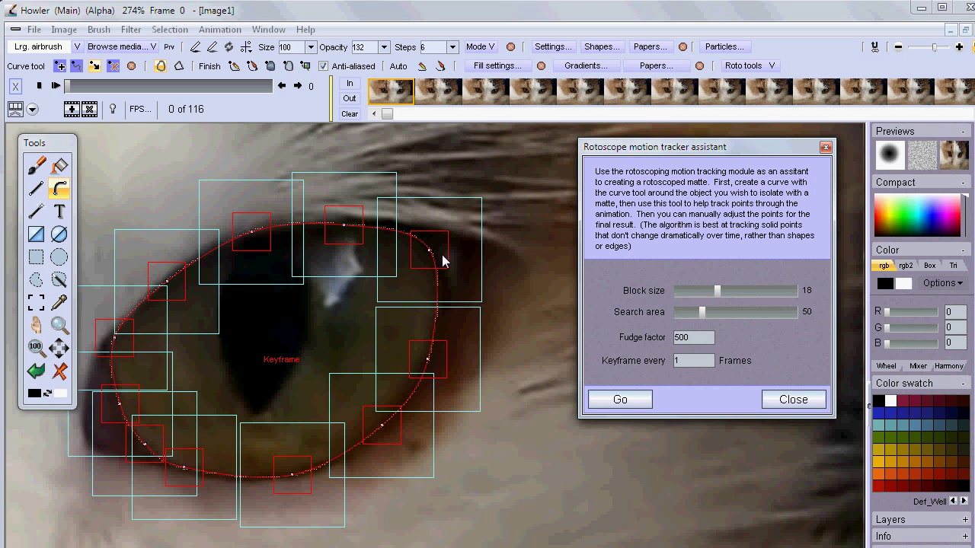
{"action": "left_click_drag", "start_coordinate": [716, 289], "coordinate": [736, 290]}
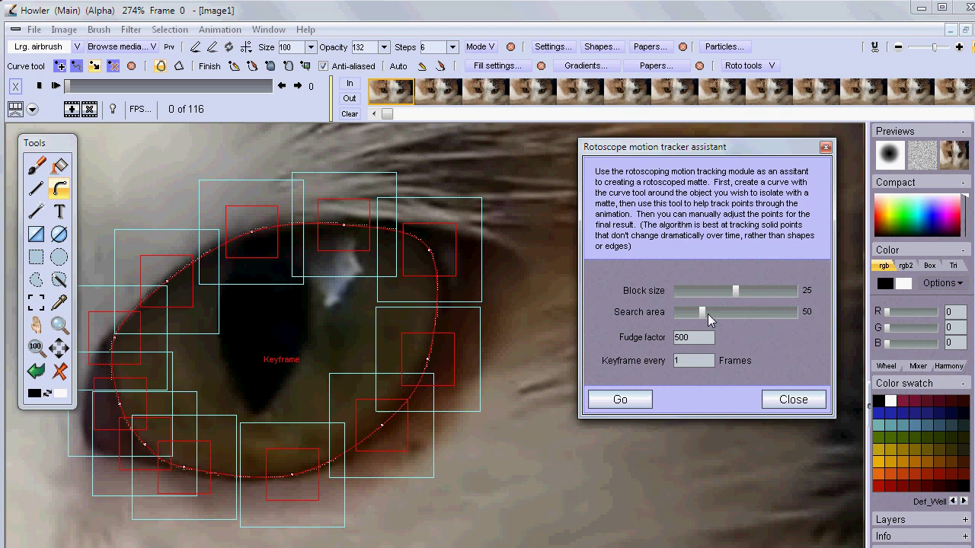
Step: Set the tracker's search area to 112 and block size to 27, and run the tracking of the eye curve through the animation
{"action": "mouse_move", "coordinate": [703, 313]}
{"action": "left_mouse_down"}
{"action": "mouse_move", "coordinate": [718, 313]}
{"action": "mouse_move", "coordinate": [699, 315]}
{"action": "left_mouse_up"}
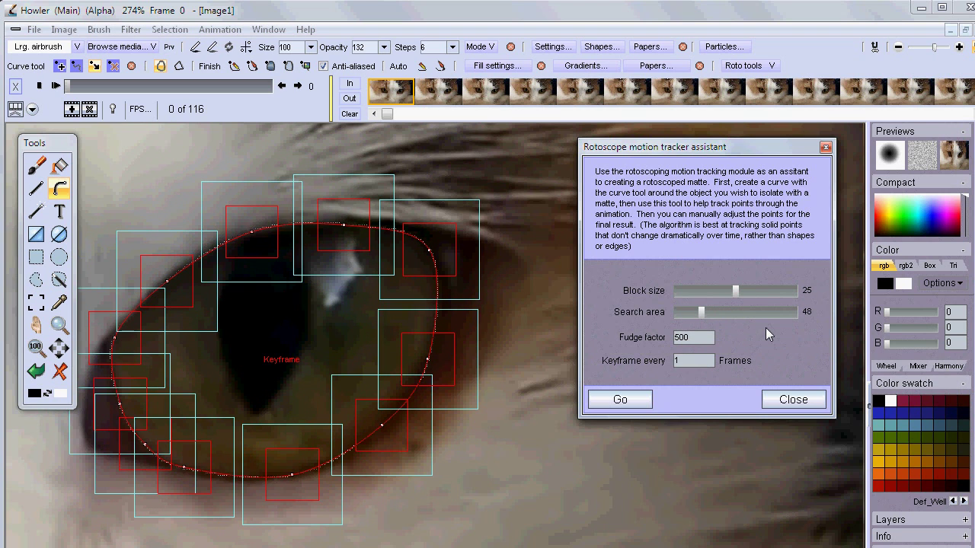
{"action": "left_click_drag", "start_coordinate": [704, 311], "coordinate": [671, 319]}
{"action": "mouse_move", "coordinate": [734, 316]}
{"action": "left_mouse_down"}
{"action": "mouse_move", "coordinate": [765, 315]}
{"action": "mouse_move", "coordinate": [714, 321]}
{"action": "mouse_move", "coordinate": [790, 322]}
{"action": "mouse_move", "coordinate": [709, 322]}
{"action": "mouse_move", "coordinate": [792, 316]}
{"action": "mouse_move", "coordinate": [719, 314]}
{"action": "mouse_move", "coordinate": [733, 315]}
{"action": "left_mouse_up"}
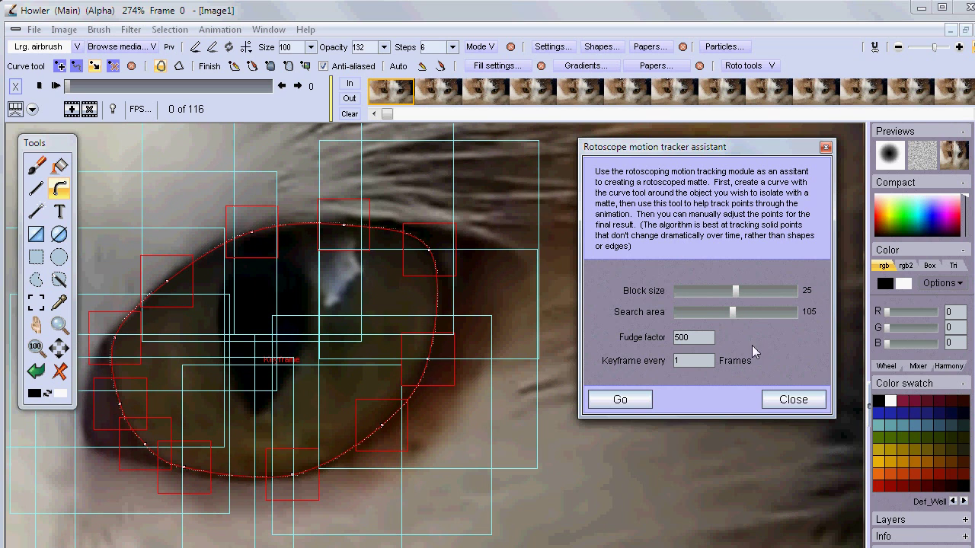
{"action": "mouse_move", "coordinate": [734, 311]}
{"action": "left_mouse_down"}
{"action": "mouse_move", "coordinate": [703, 320]}
{"action": "mouse_move", "coordinate": [738, 321]}
{"action": "left_mouse_up"}
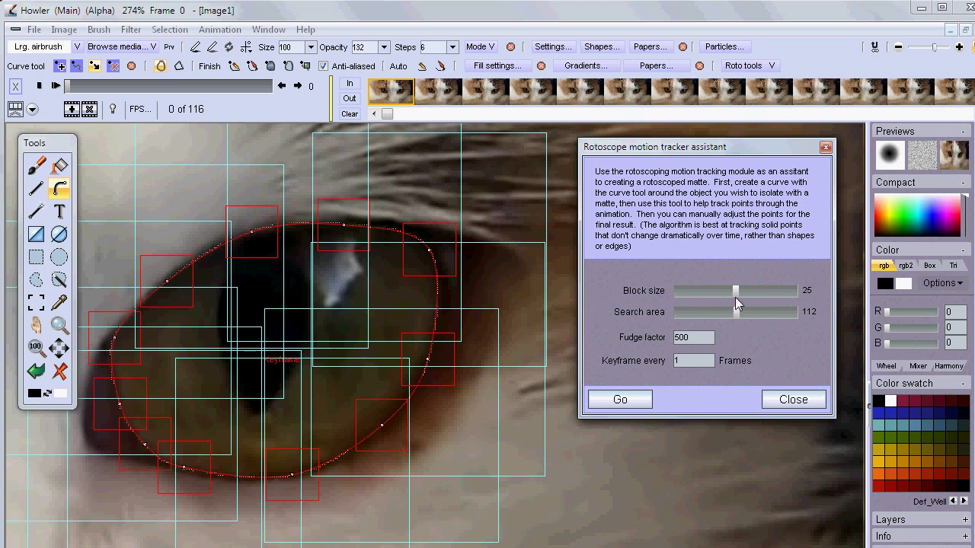
{"action": "mouse_move", "coordinate": [737, 287]}
{"action": "left_mouse_down"}
{"action": "mouse_move", "coordinate": [747, 287]}
{"action": "mouse_move", "coordinate": [738, 288]}
{"action": "left_mouse_up"}
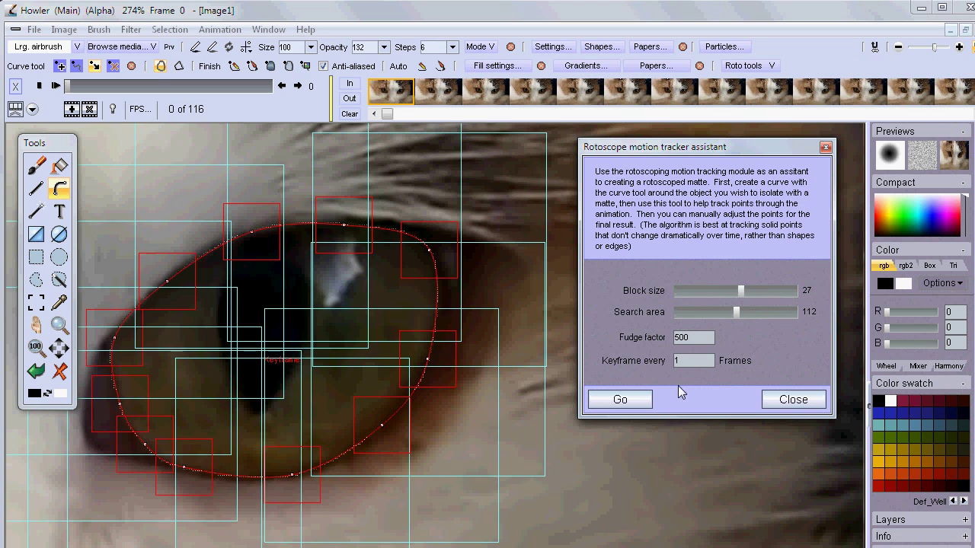
{"action": "left_click", "coordinate": [620, 400]}
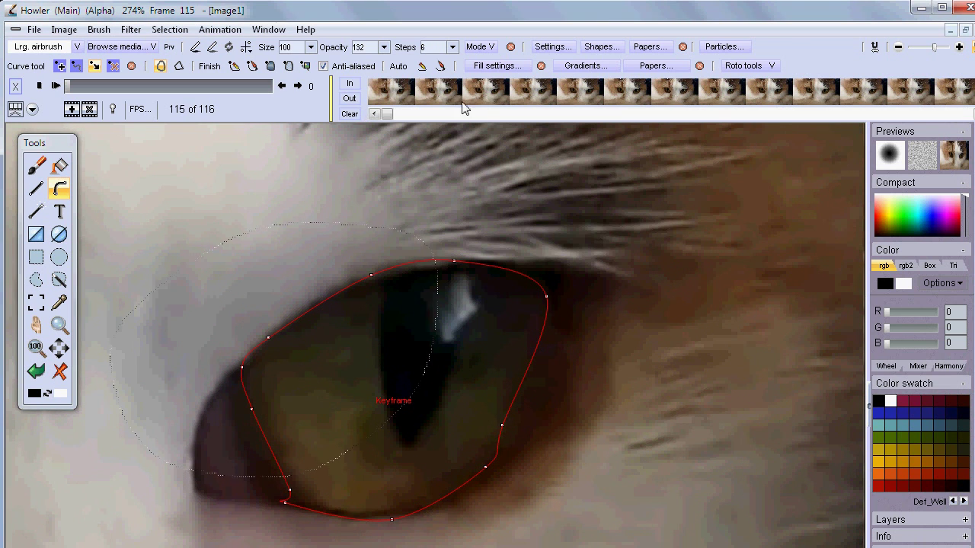
Step: Clear the leftover alpha selection and check the tracked curve against the eye between frames 0 and 36, ending at frame 0
{"action": "left_click", "coordinate": [219, 29]}
{"action": "left_click", "coordinate": [169, 29]}
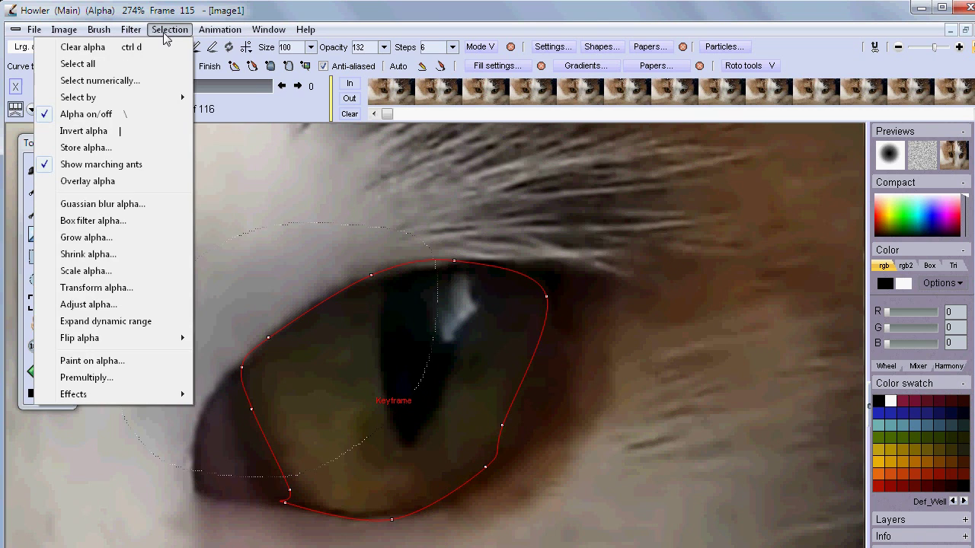
{"action": "left_click", "coordinate": [91, 44]}
{"action": "left_click_drag", "start_coordinate": [182, 87], "coordinate": [59, 67]}
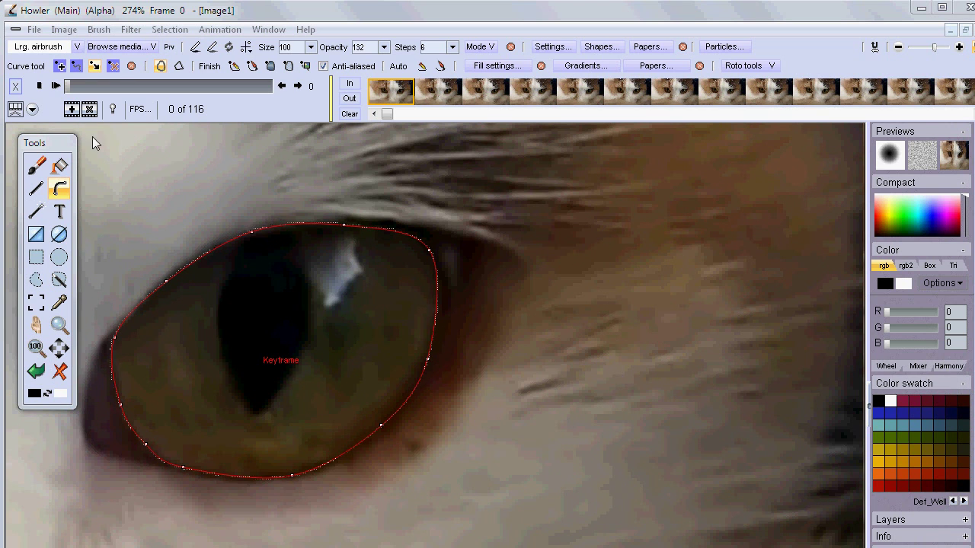
{"action": "left_click_drag", "start_coordinate": [77, 83], "coordinate": [131, 86]}
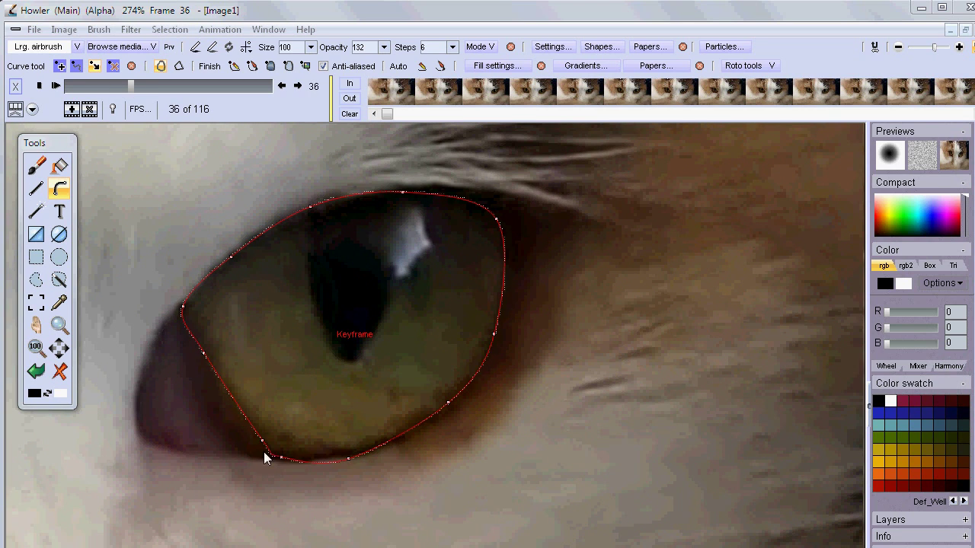
{"action": "left_click_drag", "start_coordinate": [138, 88], "coordinate": [59, 86]}
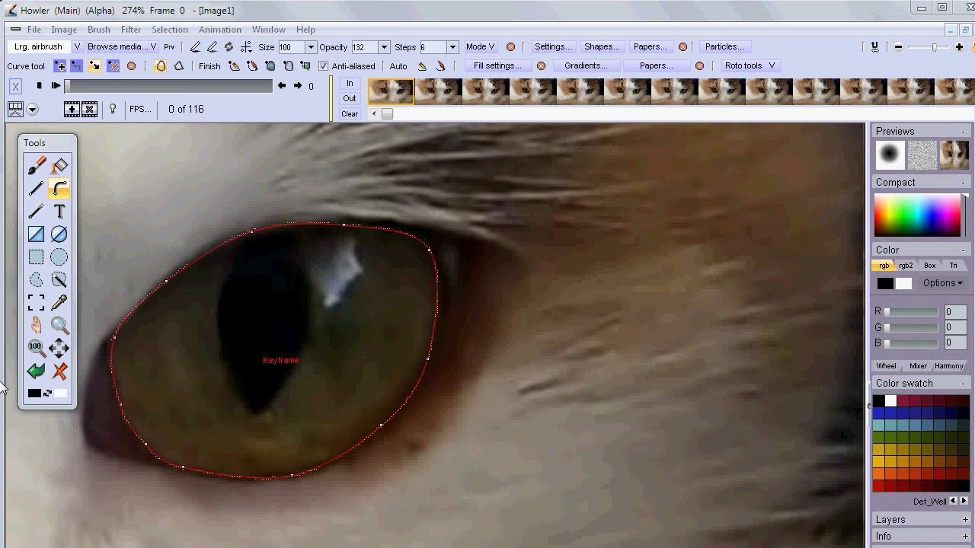
Step: Set the blur amount of the roto alpha to 11
{"action": "left_click", "coordinate": [60, 324]}
{"action": "scroll", "coordinate": [537, 359], "scroll_direction": "down", "scroll_amount": 5}
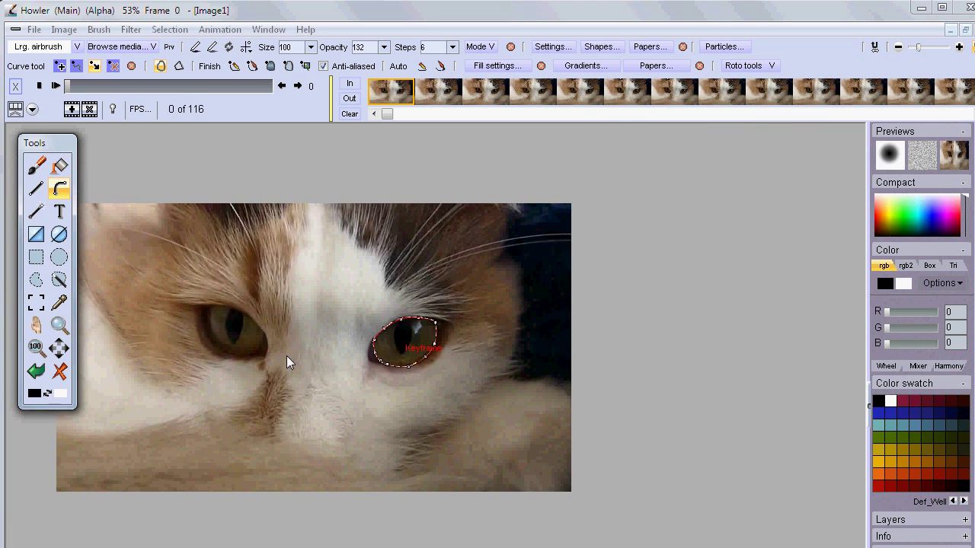
{"action": "left_click_drag", "start_coordinate": [317, 362], "coordinate": [406, 346]}
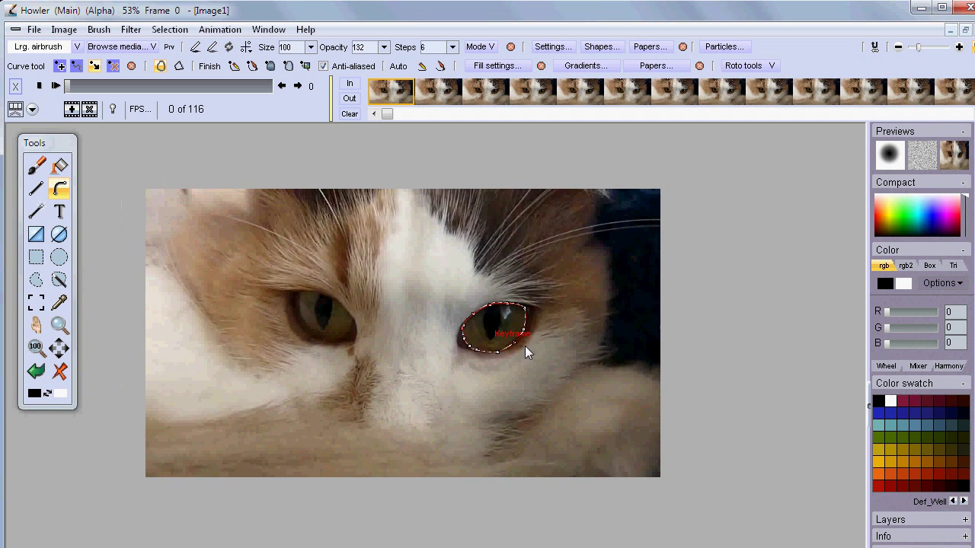
{"action": "left_click", "coordinate": [769, 65]}
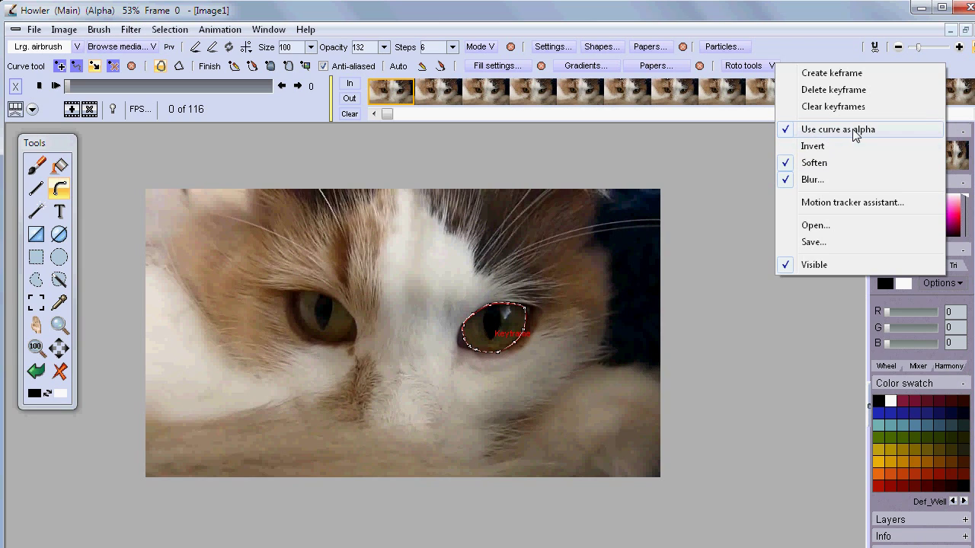
{"action": "left_click", "coordinate": [813, 180]}
{"action": "left_click", "coordinate": [737, 64]}
{"action": "left_click", "coordinate": [787, 180]}
{"action": "left_click_drag", "start_coordinate": [571, 341], "coordinate": [582, 346]}
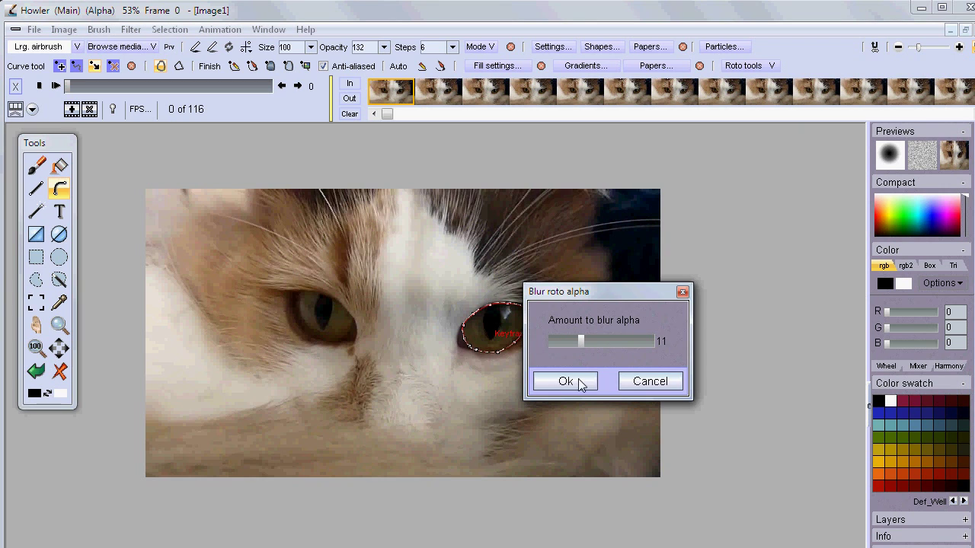
{"action": "left_click", "coordinate": [581, 383]}
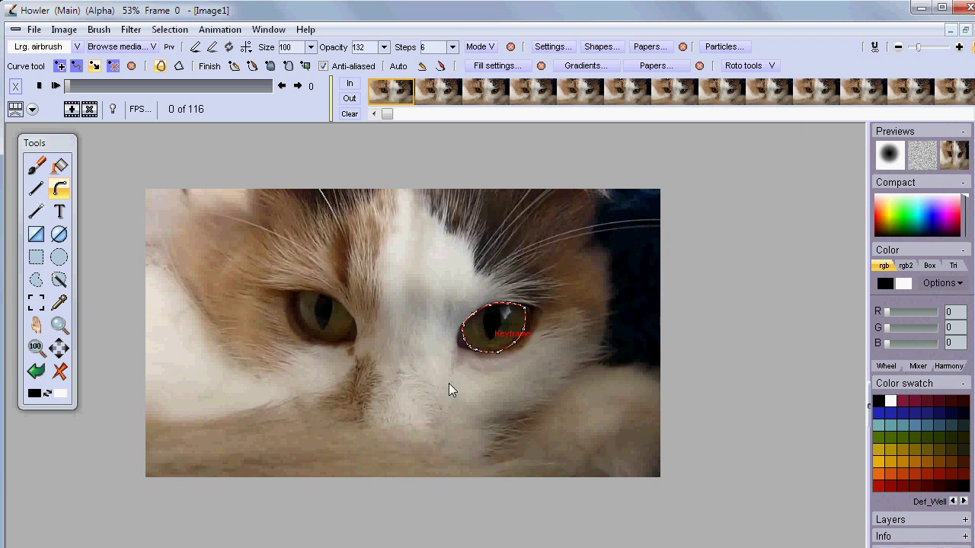
Step: Examine the blurred eye matte in an enlarged alpha buffer window, close it, and scrub through the clip to review the tracked curve
{"action": "left_click", "coordinate": [170, 29]}
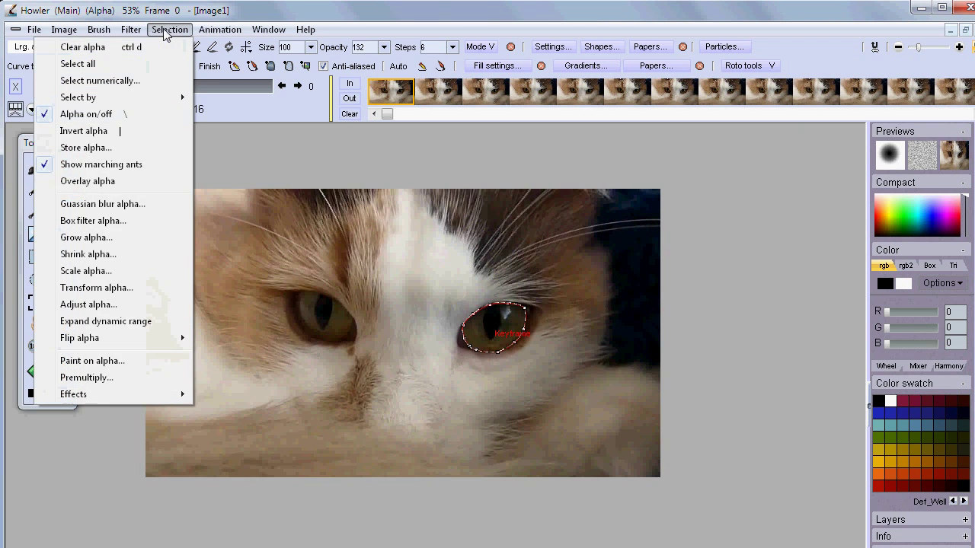
{"action": "left_click", "coordinate": [107, 147]}
{"action": "left_click_drag", "start_coordinate": [152, 35], "coordinate": [324, 162]}
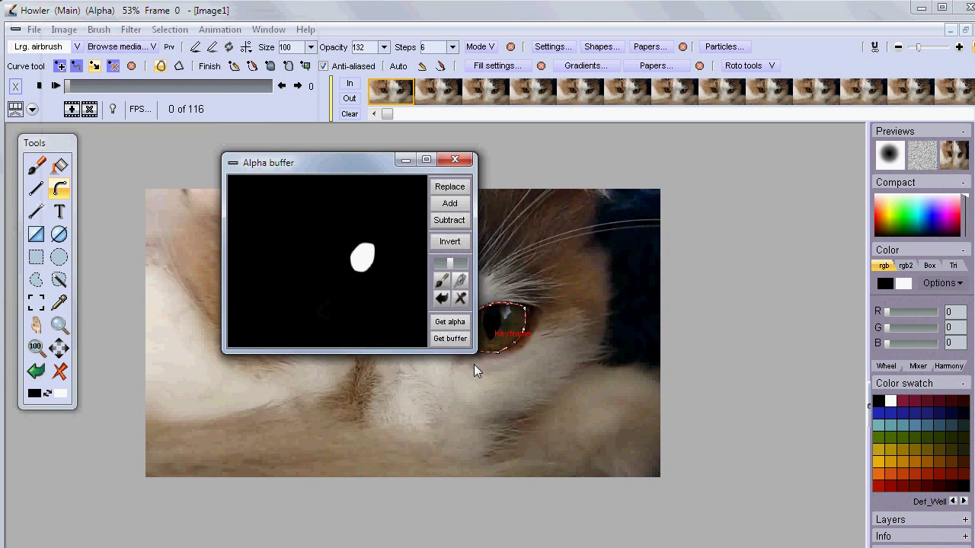
{"action": "left_click_drag", "start_coordinate": [475, 352], "coordinate": [831, 543]}
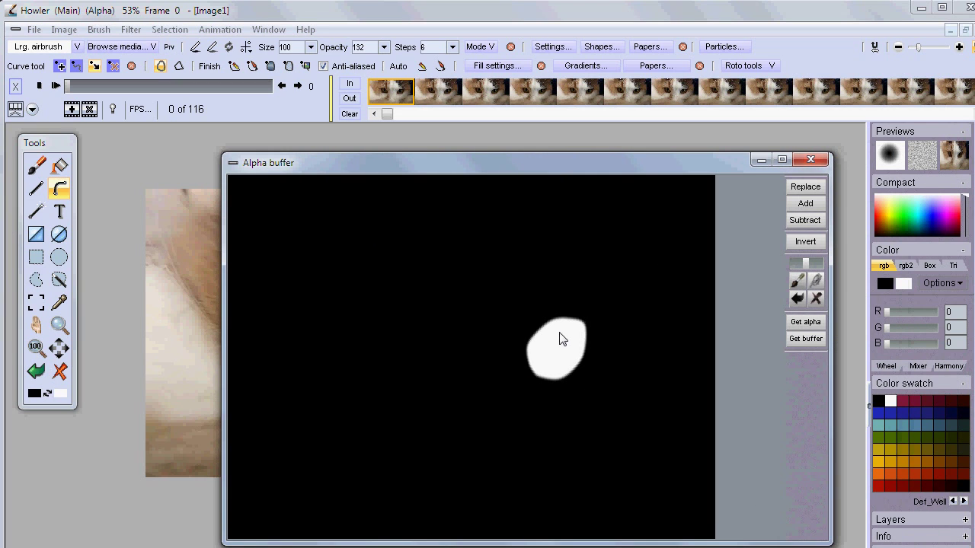
{"action": "left_click", "coordinate": [809, 161]}
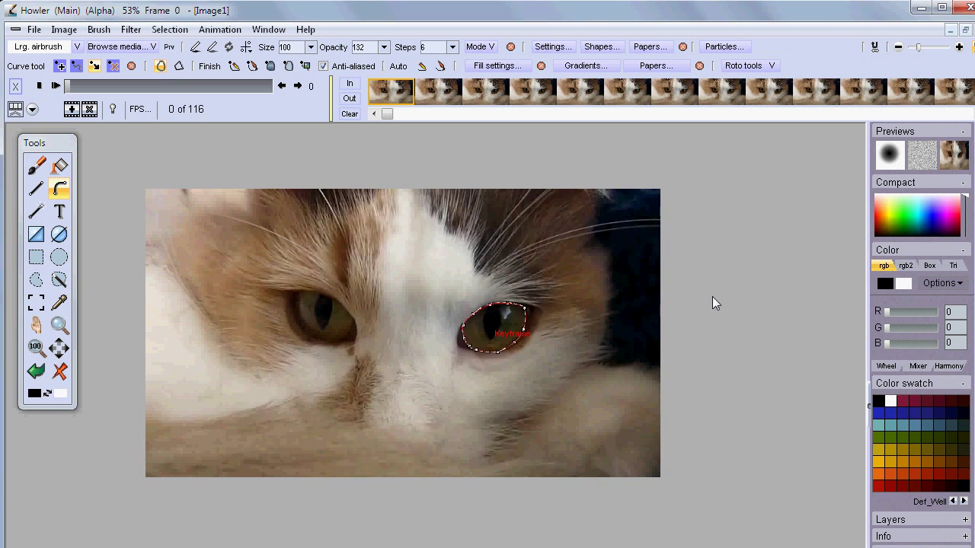
{"action": "left_click_drag", "start_coordinate": [216, 85], "coordinate": [70, 74]}
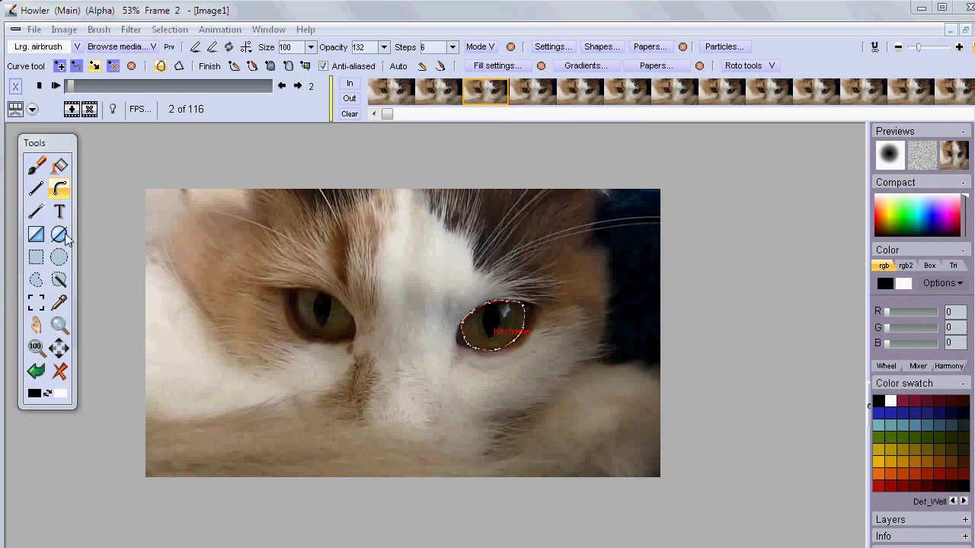
Step: At frame 96, move the straying curve points along the inner side, lower edge and outer side onto the iris edge and create a keyframe
{"action": "left_click", "coordinate": [59, 325]}
{"action": "left_click", "coordinate": [59, 324]}
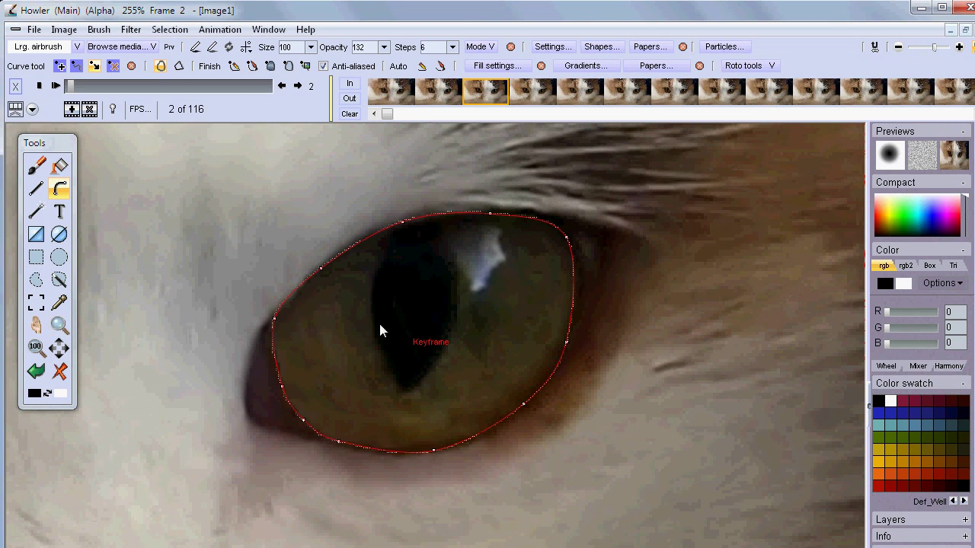
{"action": "scroll", "coordinate": [388, 326], "scroll_direction": "up", "scroll_amount": 2}
{"action": "scroll", "coordinate": [388, 325], "scroll_direction": "up", "scroll_amount": 1}
{"action": "scroll", "coordinate": [404, 331], "scroll_direction": "down", "scroll_amount": 2}
{"action": "left_click_drag", "start_coordinate": [144, 85], "coordinate": [236, 107]}
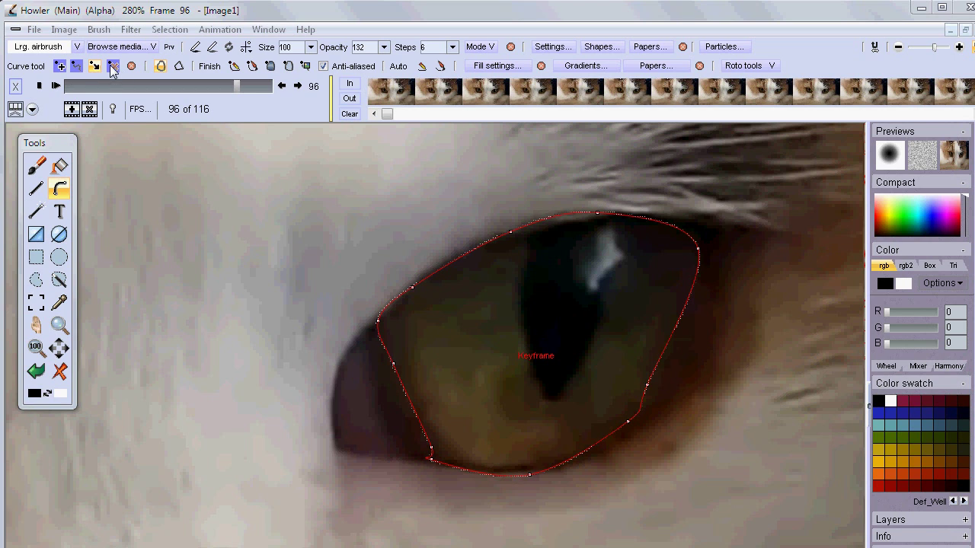
{"action": "left_click", "coordinate": [95, 67]}
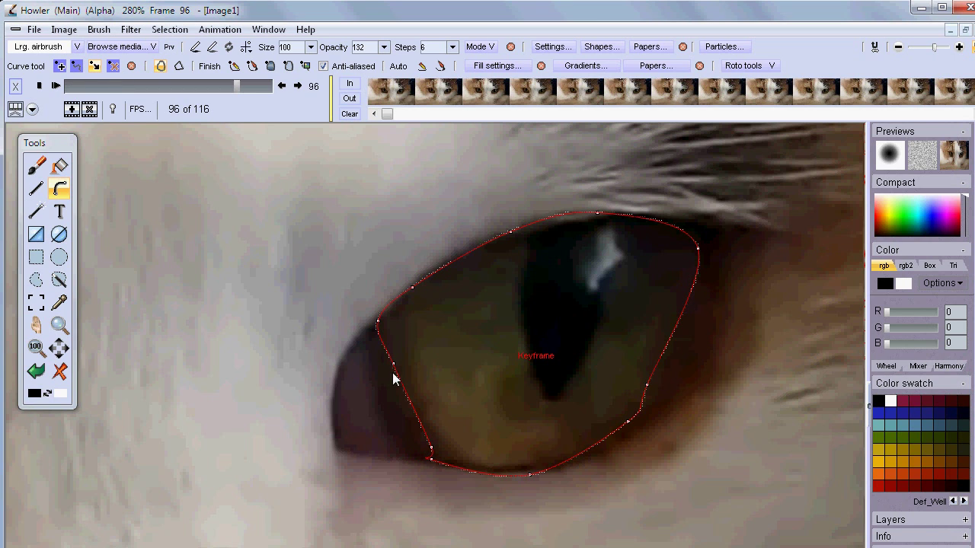
{"action": "mouse_move", "coordinate": [433, 447]}
{"action": "left_mouse_down"}
{"action": "mouse_move", "coordinate": [417, 426]}
{"action": "mouse_move", "coordinate": [438, 457]}
{"action": "left_mouse_up"}
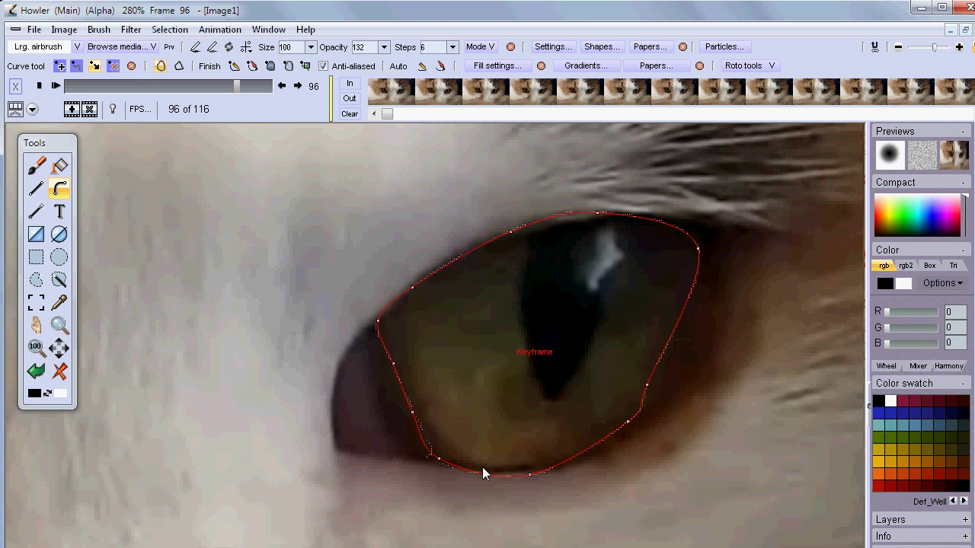
{"action": "left_click_drag", "start_coordinate": [529, 475], "coordinate": [533, 468]}
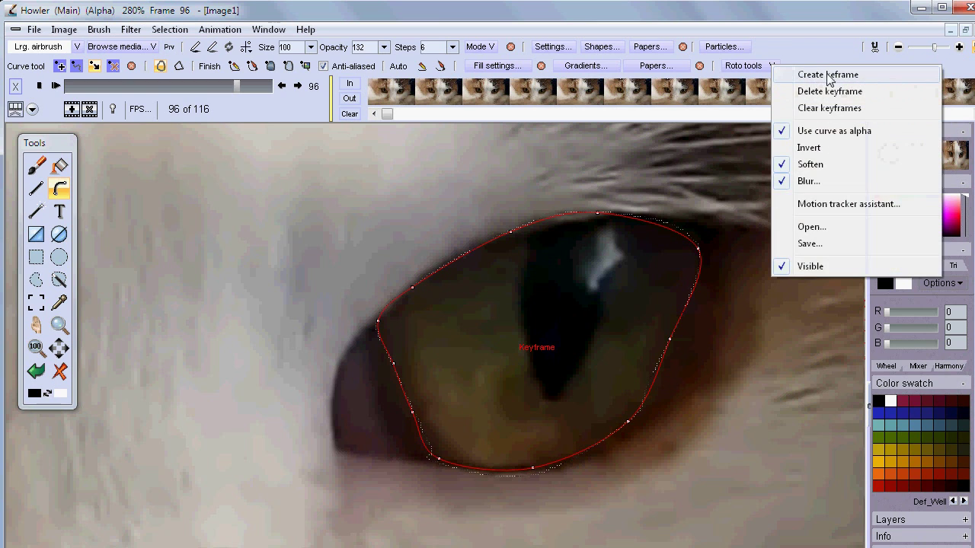
{"action": "left_click", "coordinate": [827, 74]}
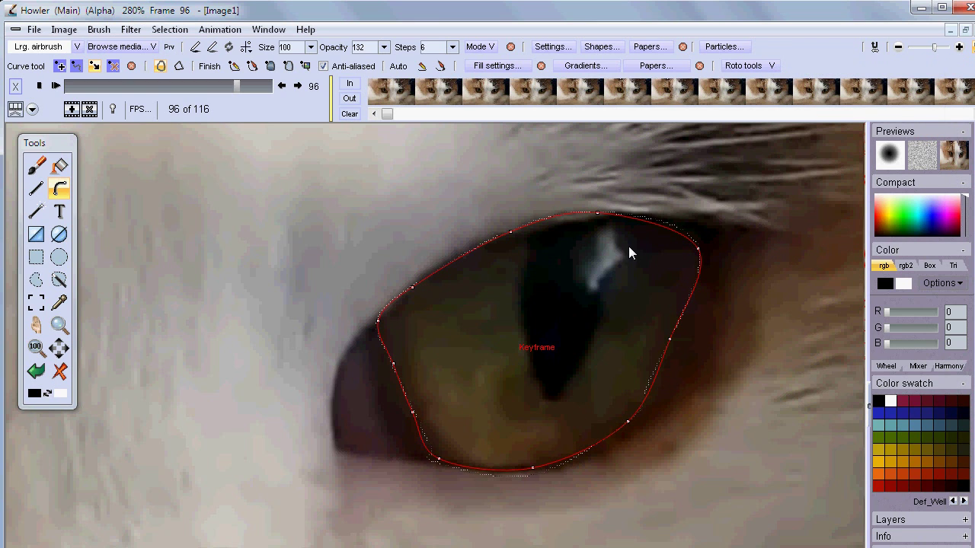
Step: At frame 96, move the two curve points on the upper lid onto the iris edge, create a keyframe and return to frame 0
{"action": "mouse_move", "coordinate": [597, 214]}
{"action": "left_mouse_down"}
{"action": "mouse_move", "coordinate": [601, 225]}
{"action": "mouse_move", "coordinate": [606, 218]}
{"action": "left_mouse_up"}
{"action": "left_click_drag", "start_coordinate": [512, 230], "coordinate": [499, 236]}
{"action": "left_click", "coordinate": [751, 67]}
{"action": "left_click", "coordinate": [799, 73]}
{"action": "left_click_drag", "start_coordinate": [238, 86], "coordinate": [14, 86]}
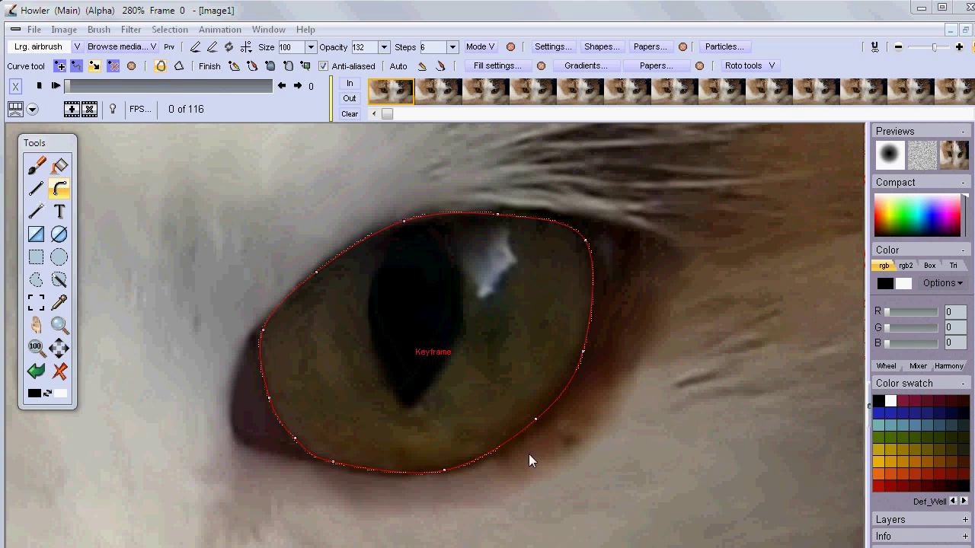
{"action": "scroll", "coordinate": [609, 306], "scroll_direction": "down", "scroll_amount": 5}
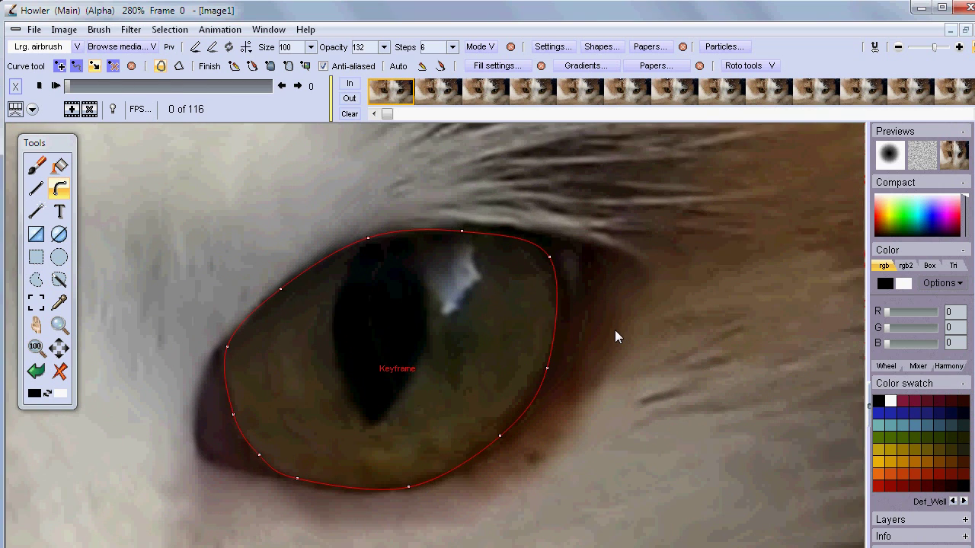
{"action": "scroll", "coordinate": [514, 340], "scroll_direction": "down", "scroll_amount": 1}
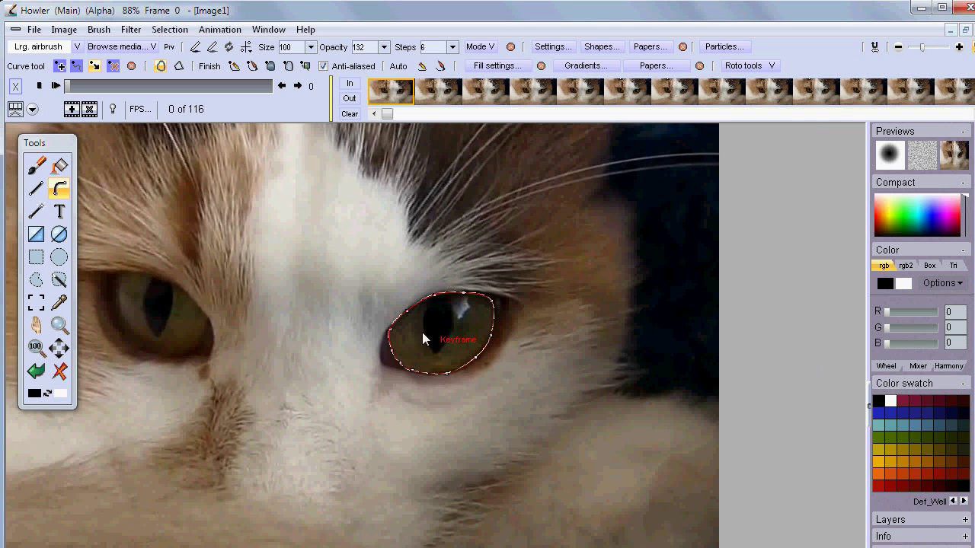
{"action": "left_click", "coordinate": [131, 29]}
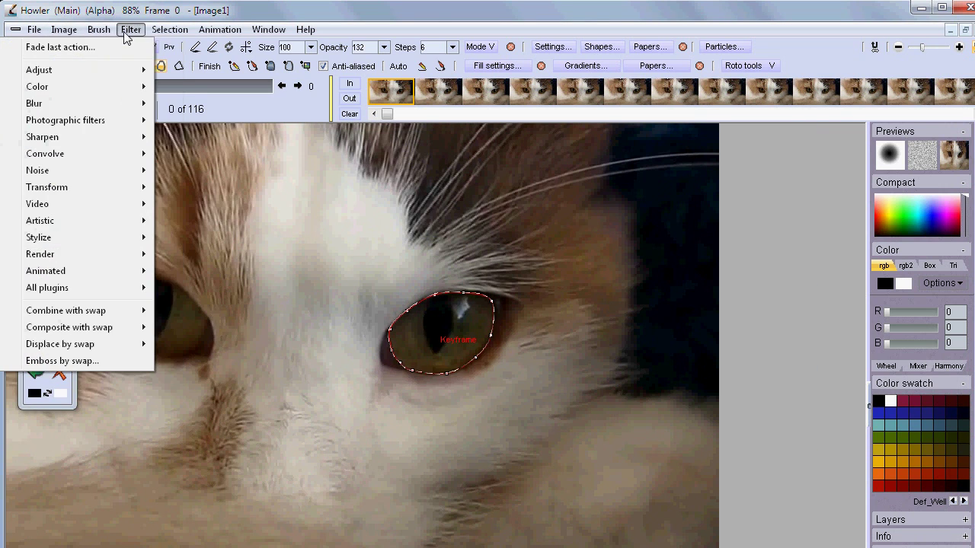
{"action": "mouse_move", "coordinate": [92, 272]}
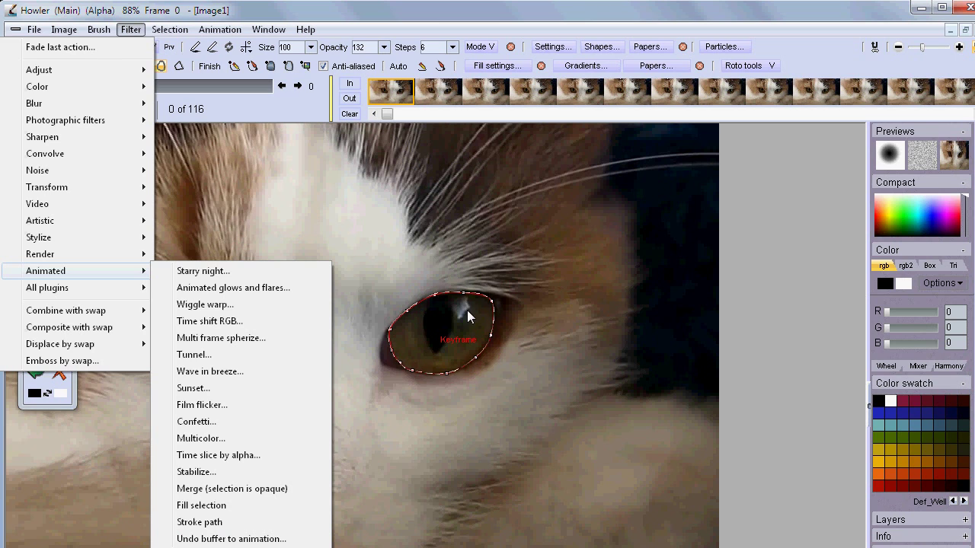
{"action": "left_click", "coordinate": [617, 19]}
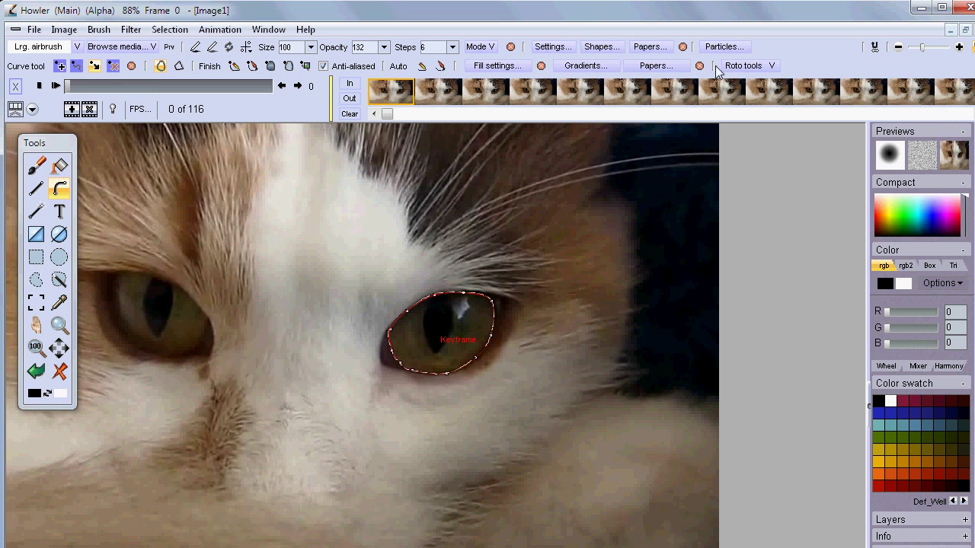
{"action": "left_click", "coordinate": [758, 65]}
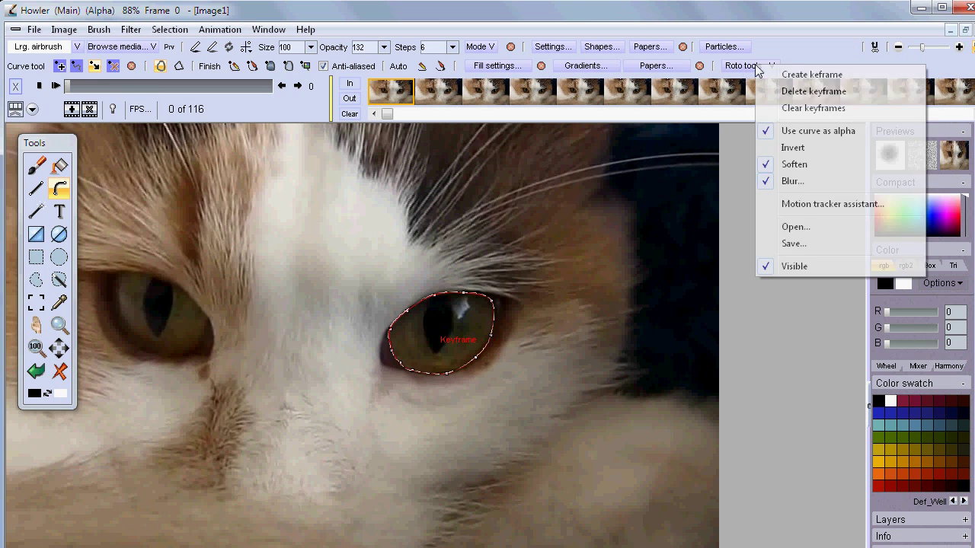
{"action": "left_click", "coordinate": [837, 131]}
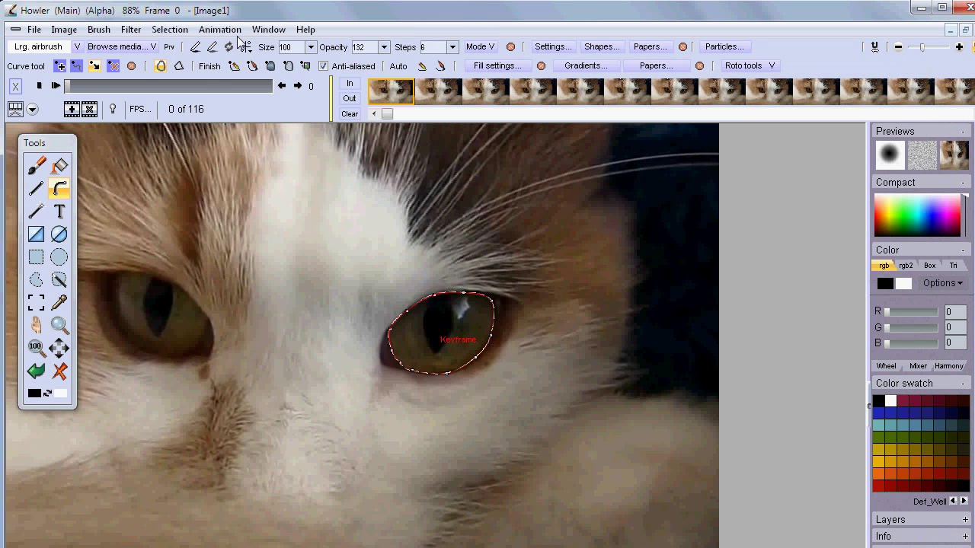
{"action": "left_click_drag", "start_coordinate": [93, 84], "coordinate": [64, 85]}
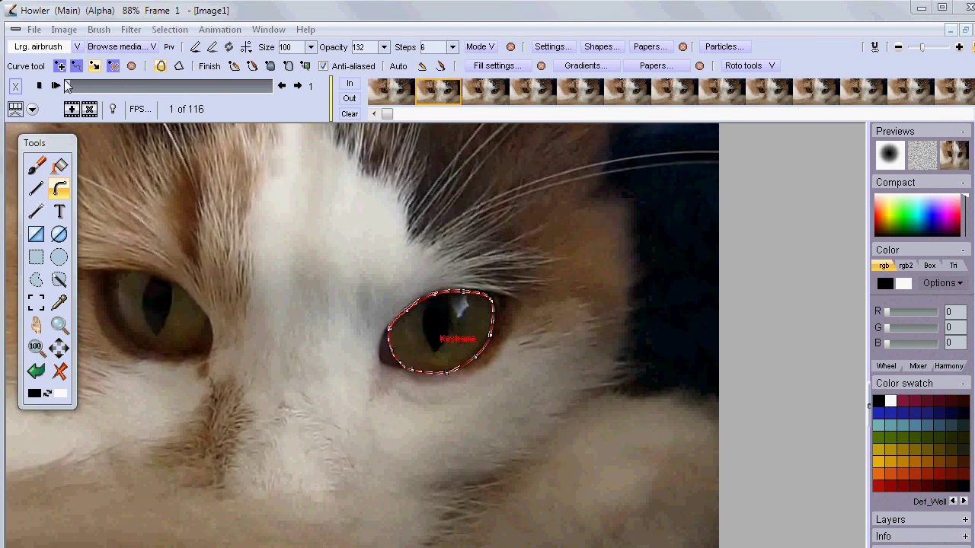
Step: Bring up the timeline editor, move and enlarge its window, and select the Color adjustment filter
{"action": "left_click", "coordinate": [220, 30]}
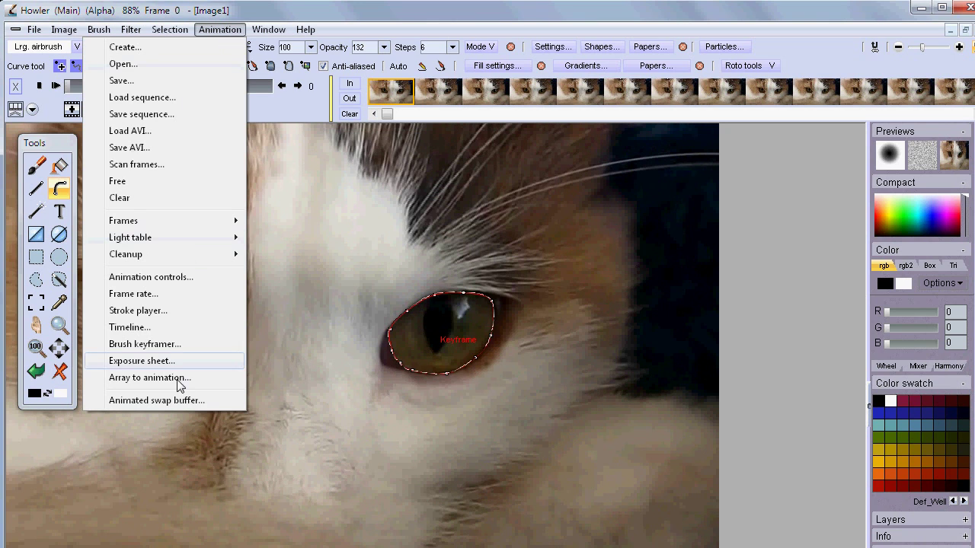
{"action": "left_click", "coordinate": [128, 328]}
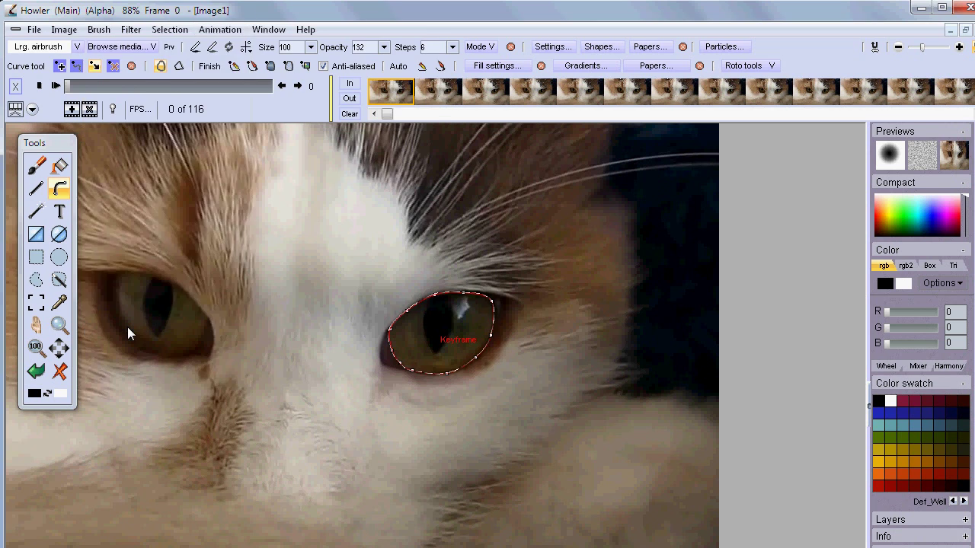
{"action": "left_click_drag", "start_coordinate": [214, 50], "coordinate": [735, 39]}
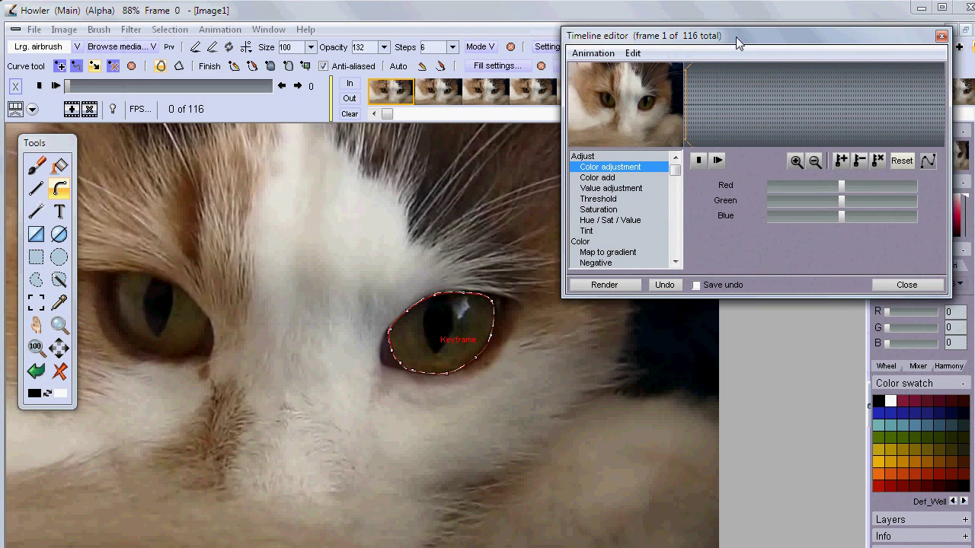
{"action": "double_click", "coordinate": [759, 298]}
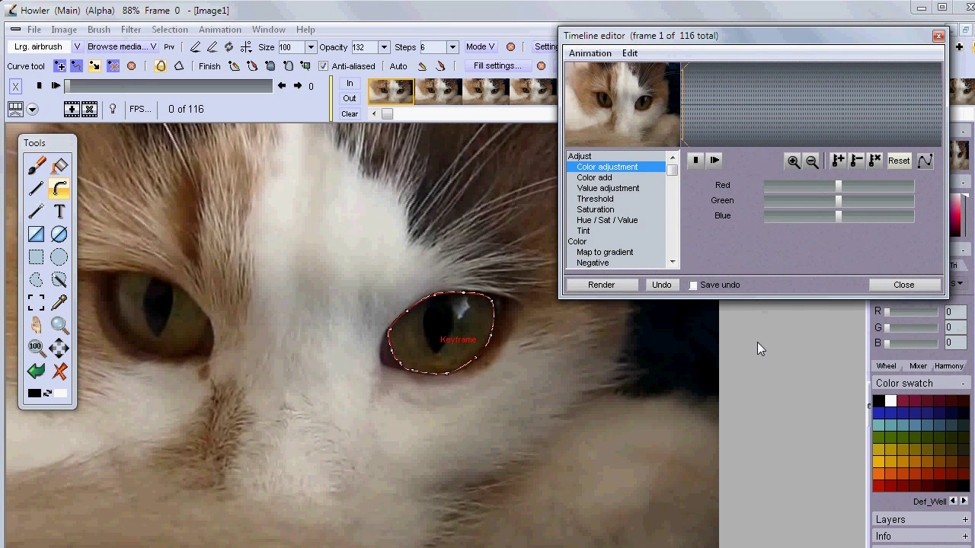
{"action": "left_click", "coordinate": [596, 179]}
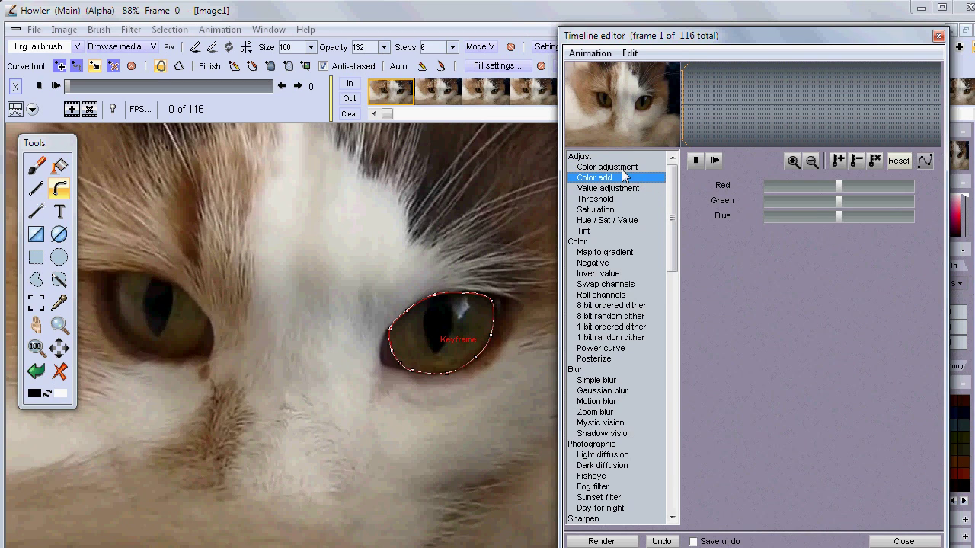
{"action": "left_click", "coordinate": [606, 169]}
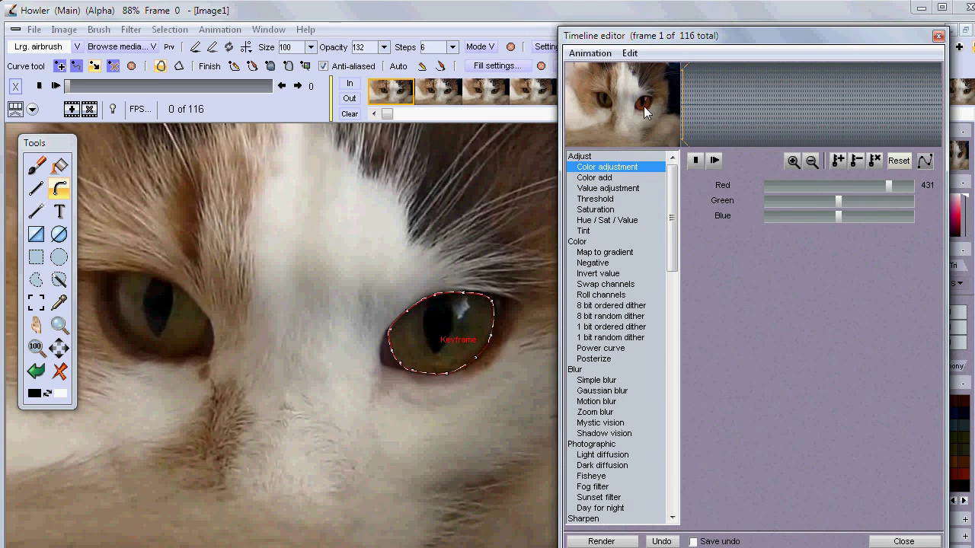
Step: Set the color adjustment to red 2, green 512 and blue 139, enable Save undo, preview frame 35 and render the clip
{"action": "left_click_drag", "start_coordinate": [873, 188], "coordinate": [809, 188]}
{"action": "left_click_drag", "start_coordinate": [628, 84], "coordinate": [646, 110]}
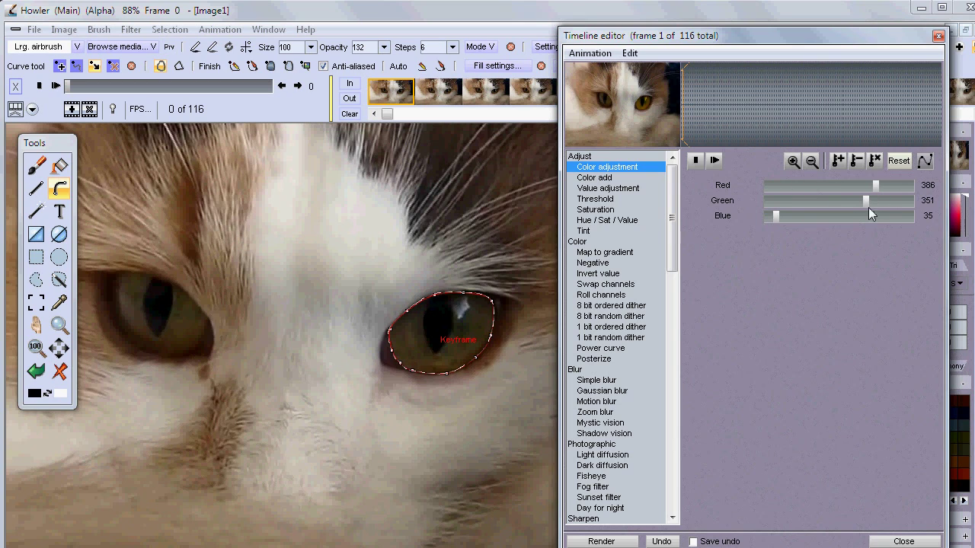
{"action": "left_click_drag", "start_coordinate": [874, 216], "coordinate": [777, 185]}
{"action": "left_click_drag", "start_coordinate": [791, 185], "coordinate": [765, 185]}
{"action": "left_click_drag", "start_coordinate": [809, 218], "coordinate": [838, 219]}
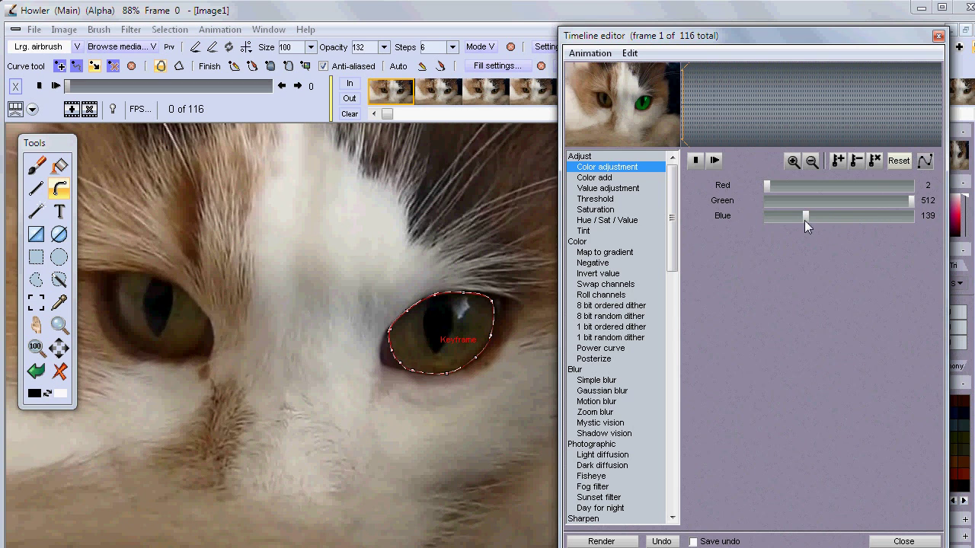
{"action": "left_click_drag", "start_coordinate": [705, 118], "coordinate": [759, 133]}
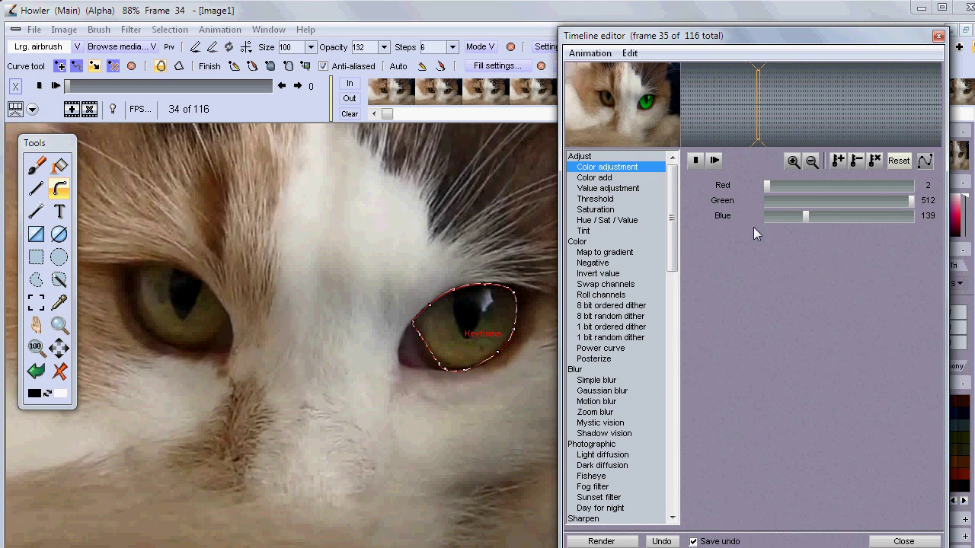
{"action": "left_click", "coordinate": [601, 540]}
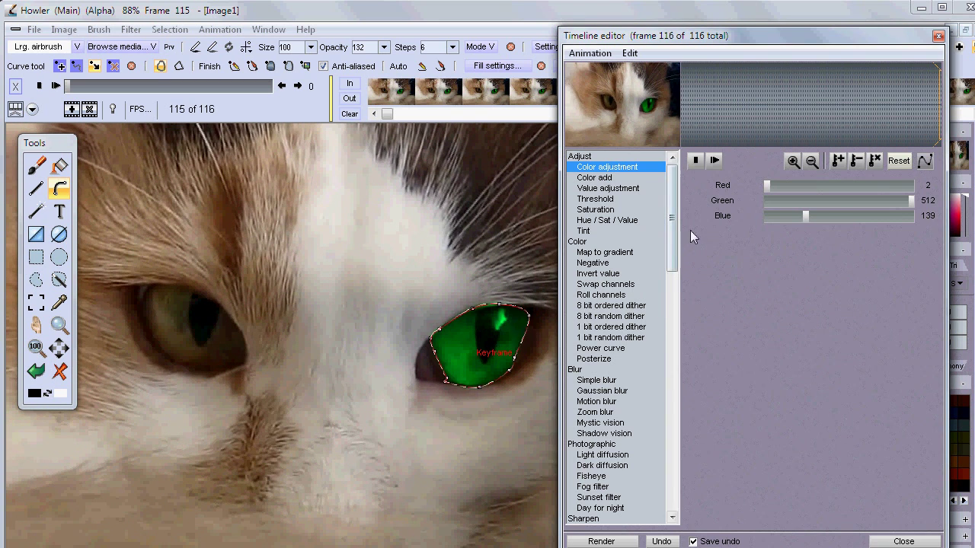
Step: Render a value adjustment with Value 134 and Save undo off over the clip, check frame 35 and close the timeline editor
{"action": "left_click", "coordinate": [607, 188]}
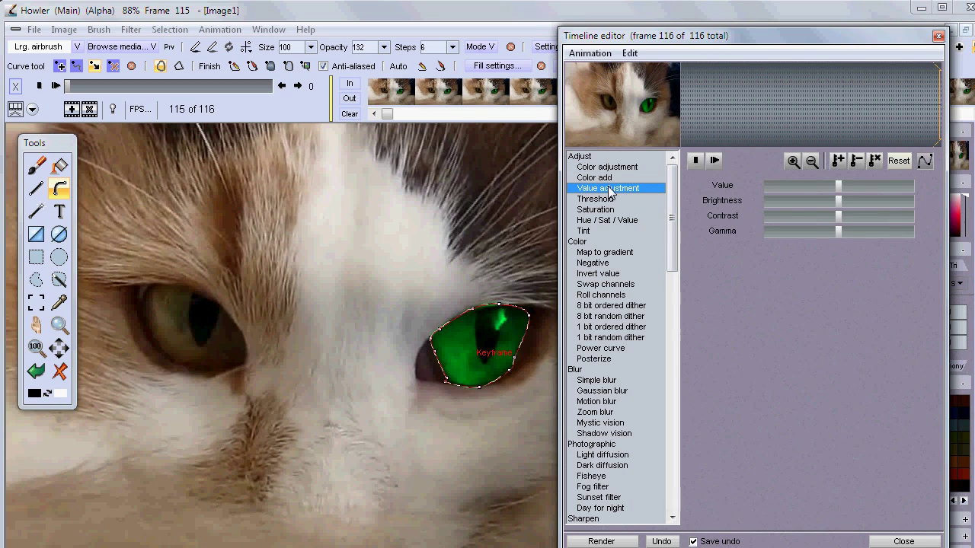
{"action": "left_click_drag", "start_coordinate": [753, 113], "coordinate": [687, 137]}
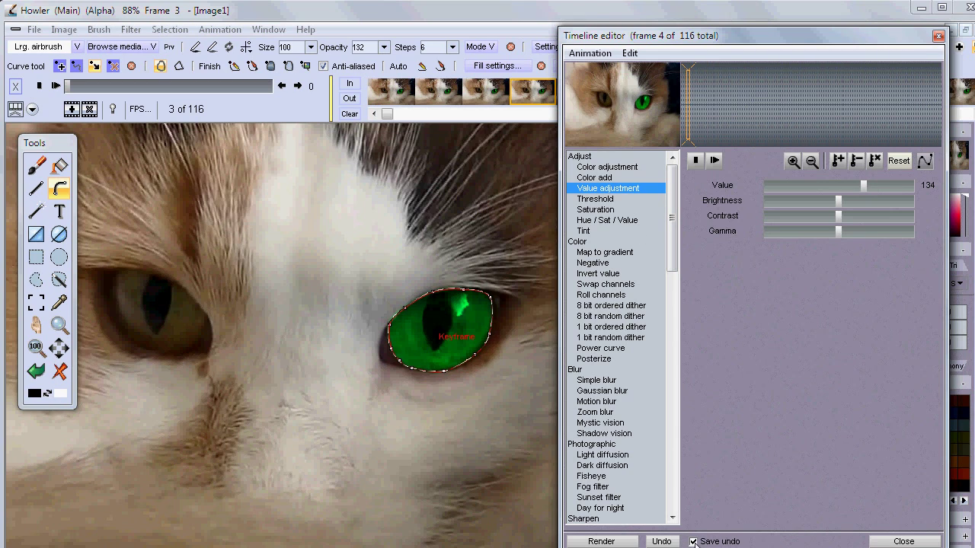
{"action": "left_click", "coordinate": [605, 541]}
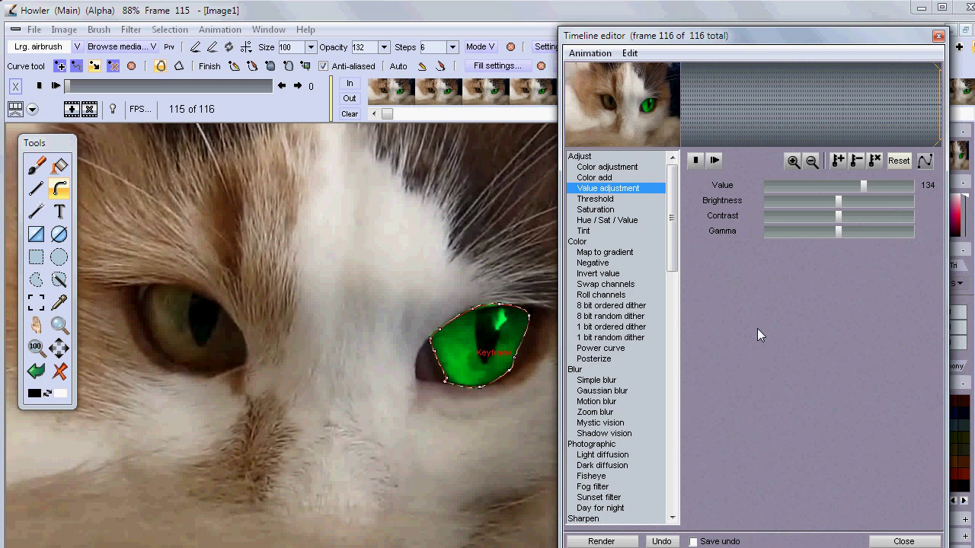
{"action": "mouse_move", "coordinate": [714, 93]}
{"action": "left_mouse_down"}
{"action": "mouse_move", "coordinate": [893, 94]}
{"action": "mouse_move", "coordinate": [753, 102]}
{"action": "mouse_move", "coordinate": [827, 109]}
{"action": "mouse_move", "coordinate": [758, 107]}
{"action": "left_mouse_up"}
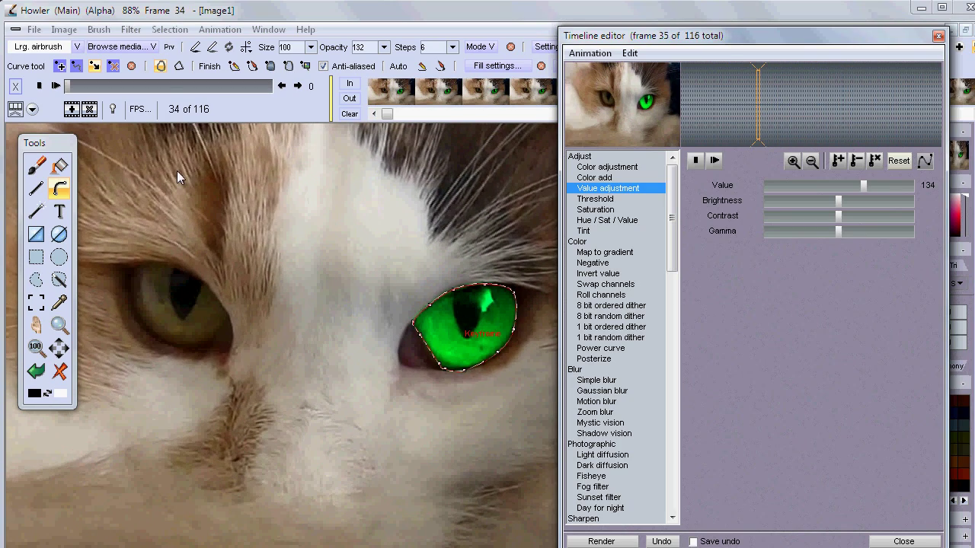
{"action": "key", "text": "Escape"}
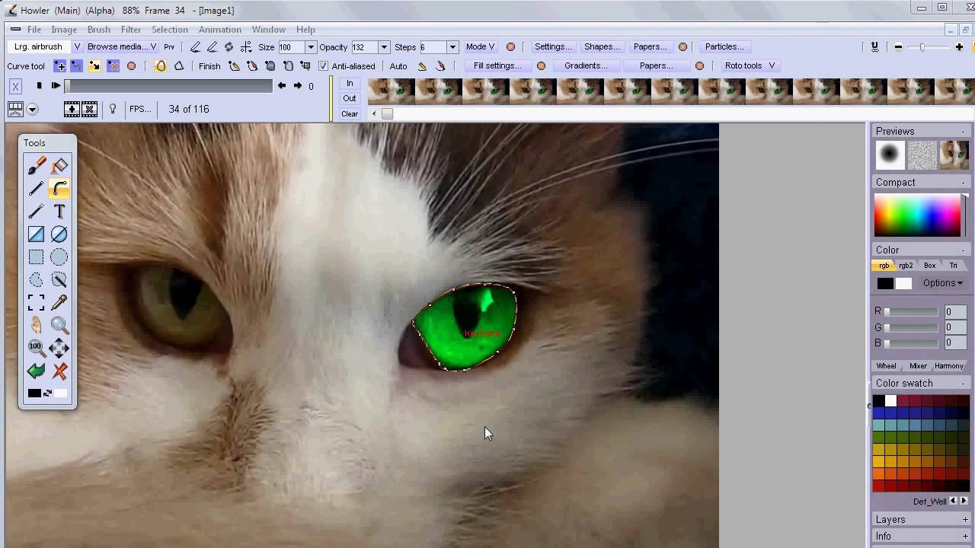
Step: Clear the alpha selection around the recolored green eye
{"action": "left_click_drag", "start_coordinate": [409, 331], "coordinate": [544, 320]}
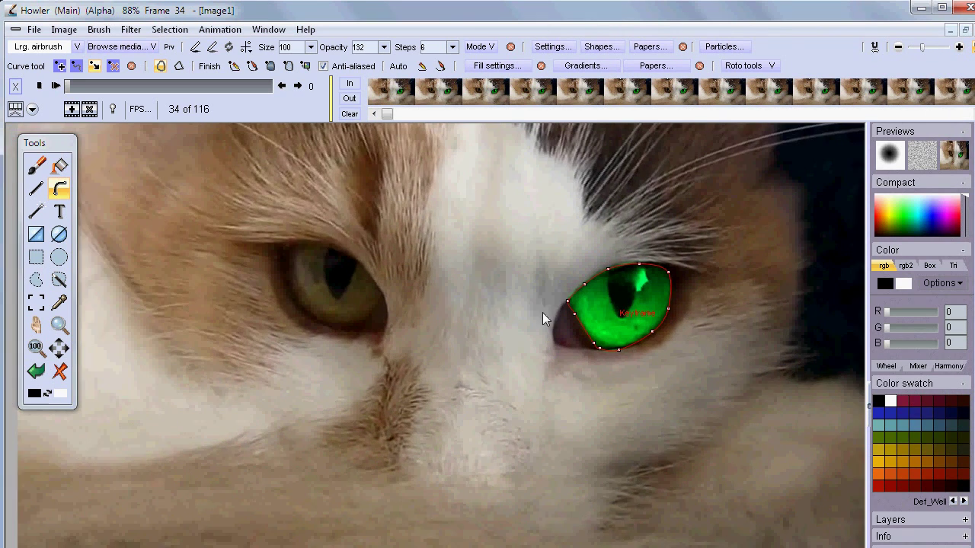
{"action": "scroll", "coordinate": [663, 339], "scroll_direction": "down", "scroll_amount": 3}
{"action": "scroll", "coordinate": [607, 335], "scroll_direction": "up", "scroll_amount": 2}
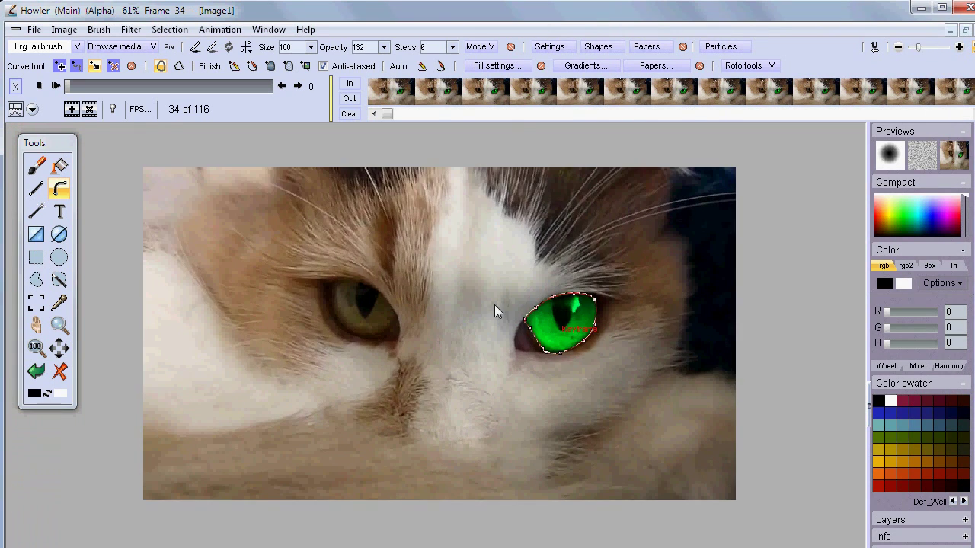
{"action": "left_click", "coordinate": [771, 66]}
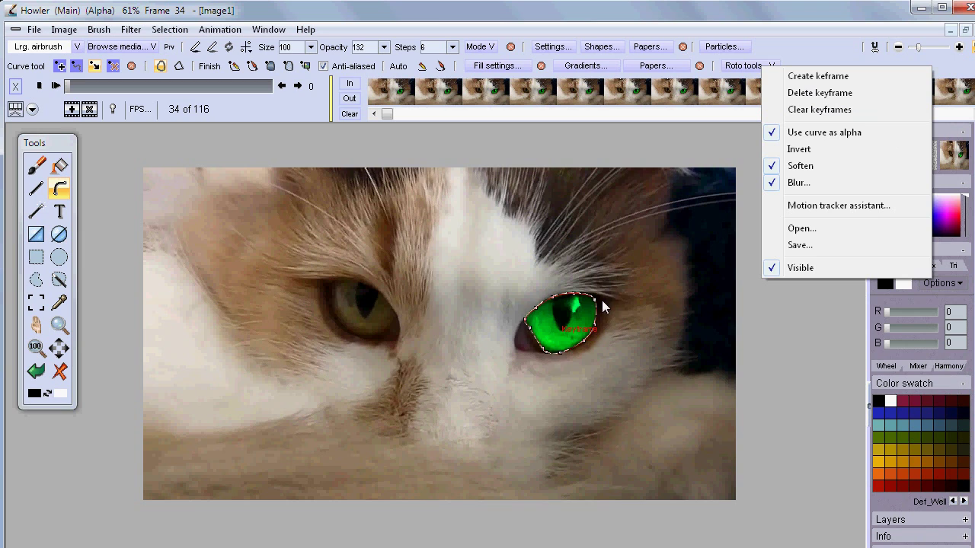
{"action": "left_click", "coordinate": [198, 29]}
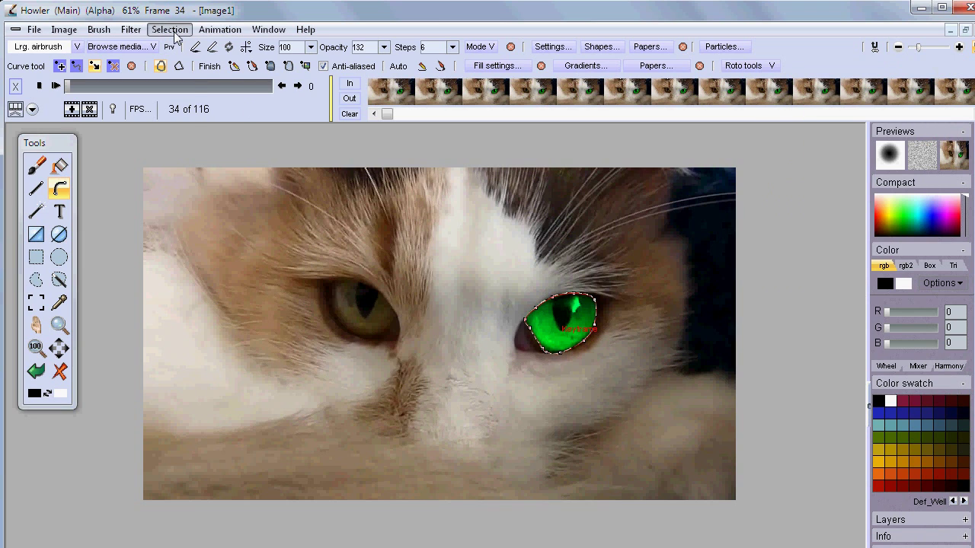
{"action": "left_click", "coordinate": [198, 29]}
{"action": "mouse_move", "coordinate": [169, 28]}
{"action": "left_click", "coordinate": [169, 46]}
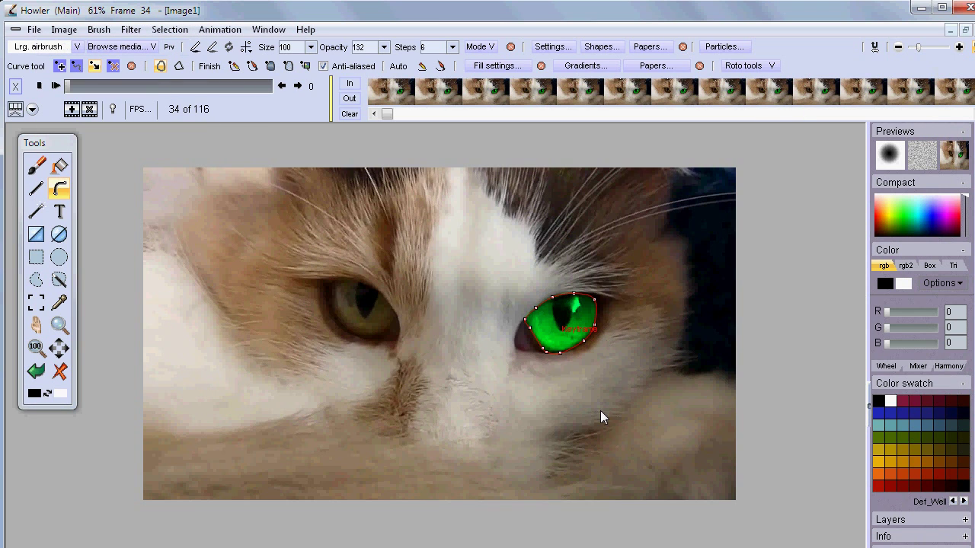
{"action": "scroll", "coordinate": [596, 459], "scroll_direction": "up", "scroll_amount": 2}
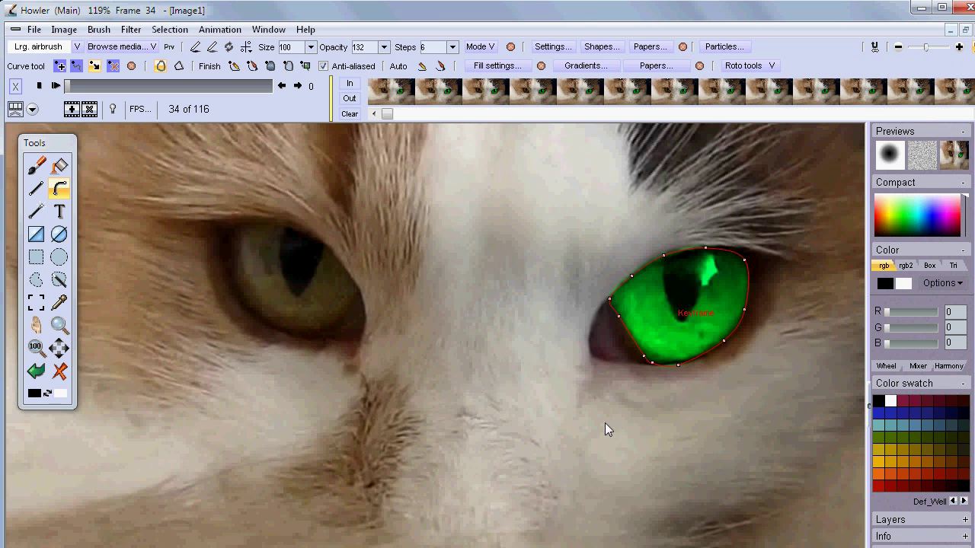
Step: Clear the roto curve and its points from the green eye
{"action": "left_click", "coordinate": [763, 65]}
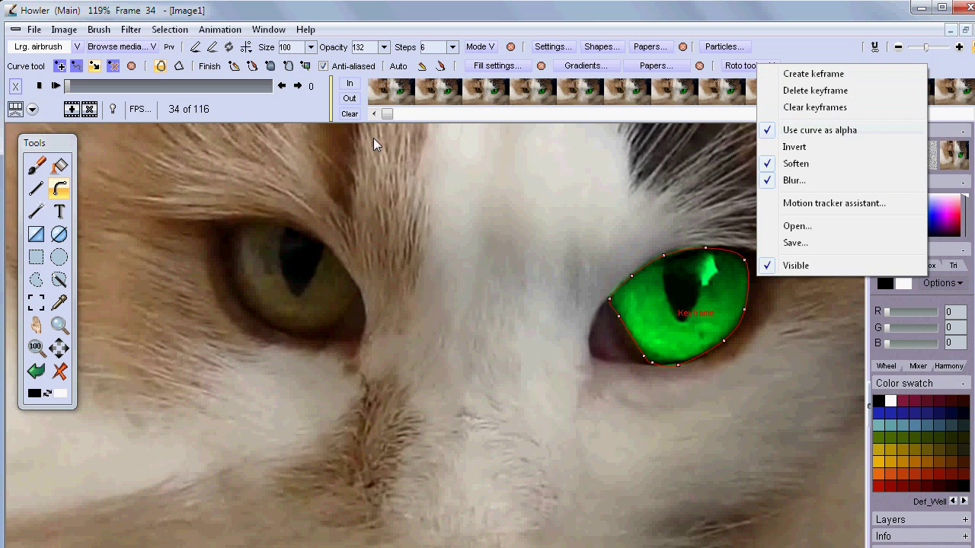
{"action": "left_click", "coordinate": [804, 51]}
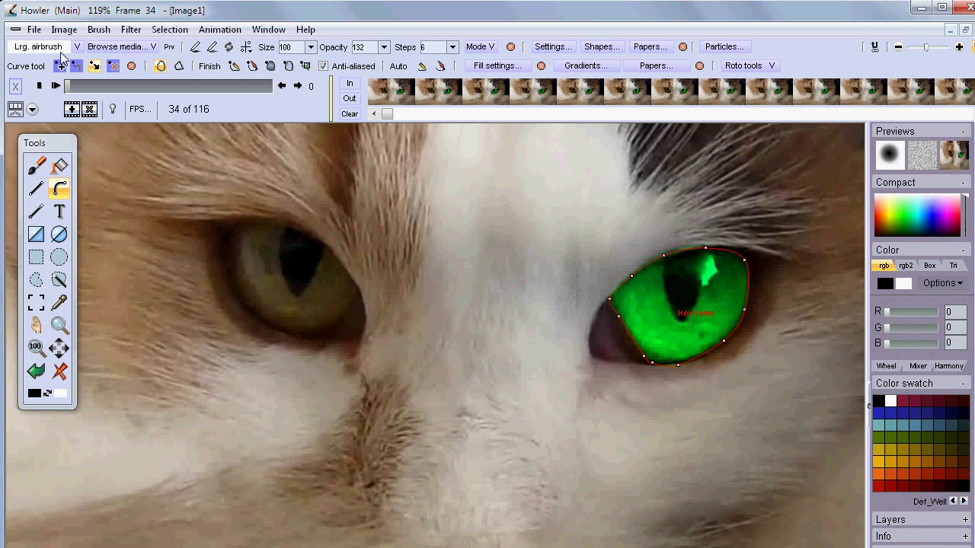
{"action": "left_click", "coordinate": [132, 67]}
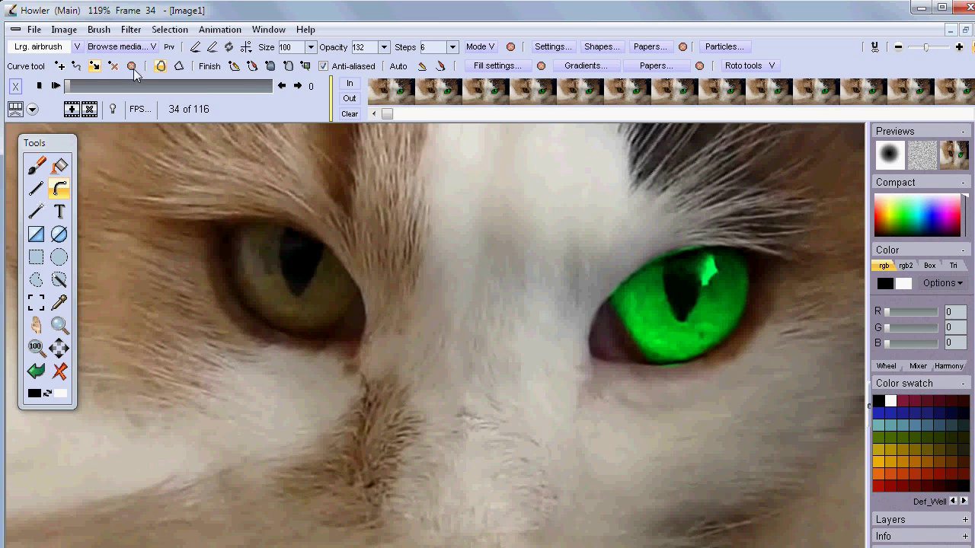
{"action": "left_click", "coordinate": [772, 66]}
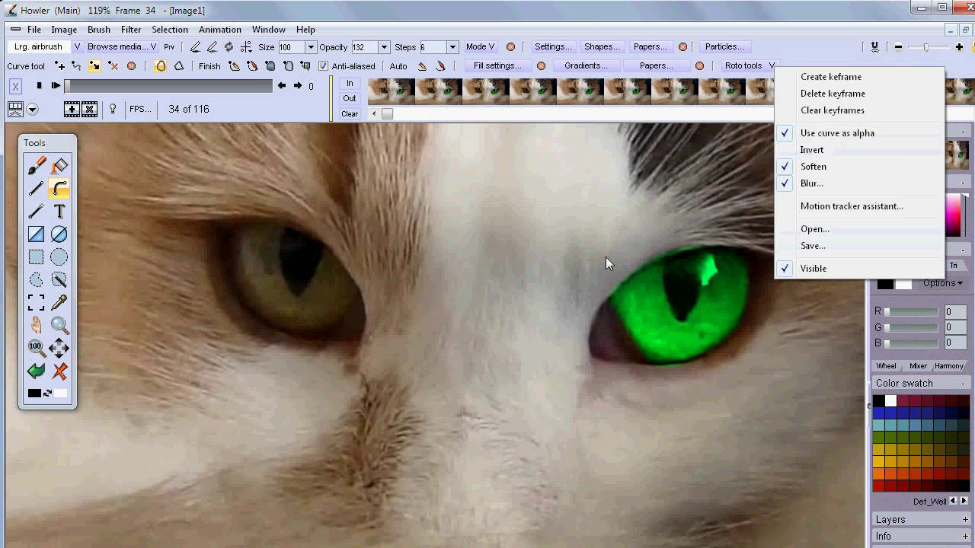
{"action": "left_click", "coordinate": [575, 9]}
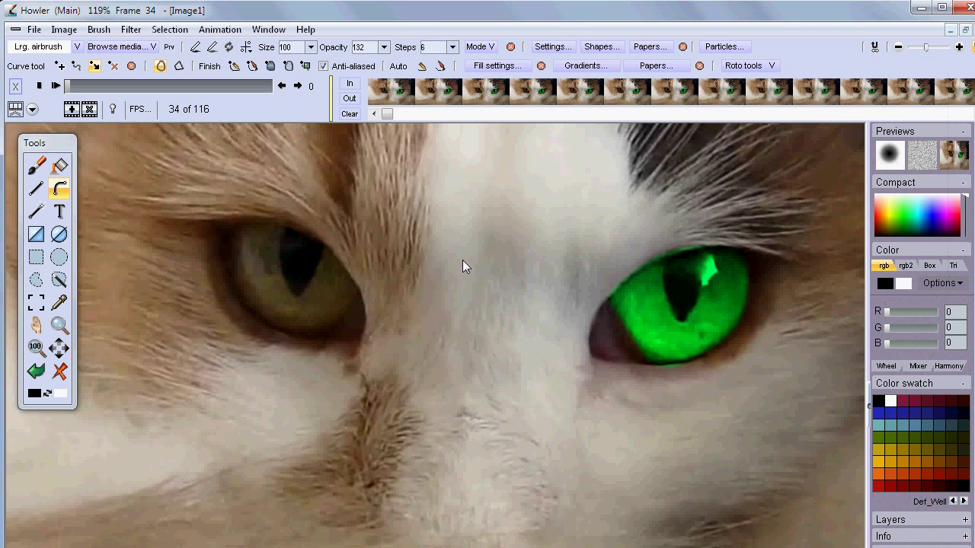
Step: Resample the animation to half size, 640 x 360, using Bi-linear scaling
{"action": "left_click", "coordinate": [59, 325]}
{"action": "scroll", "coordinate": [587, 344], "scroll_direction": "down", "scroll_amount": 5}
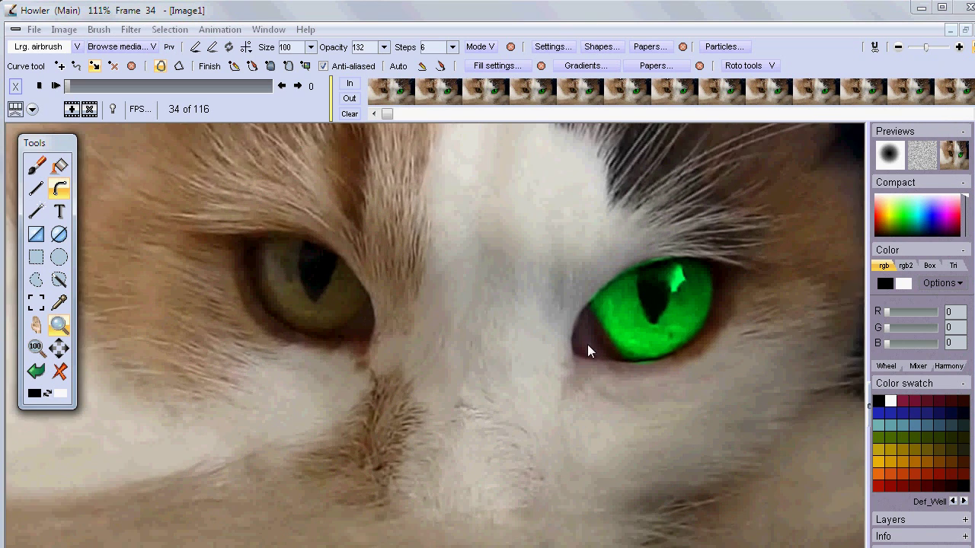
{"action": "scroll", "coordinate": [467, 377], "scroll_direction": "up", "scroll_amount": 1}
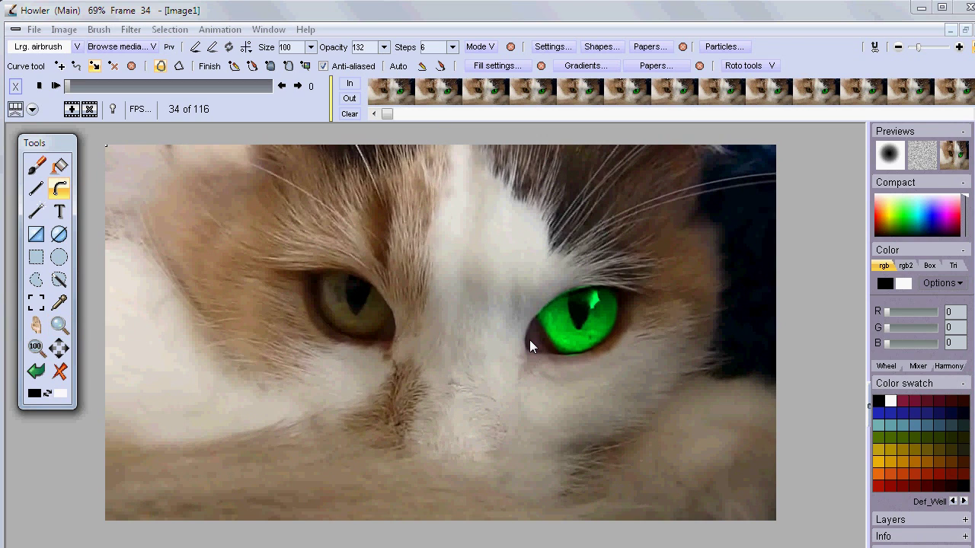
{"action": "left_click", "coordinate": [35, 348]}
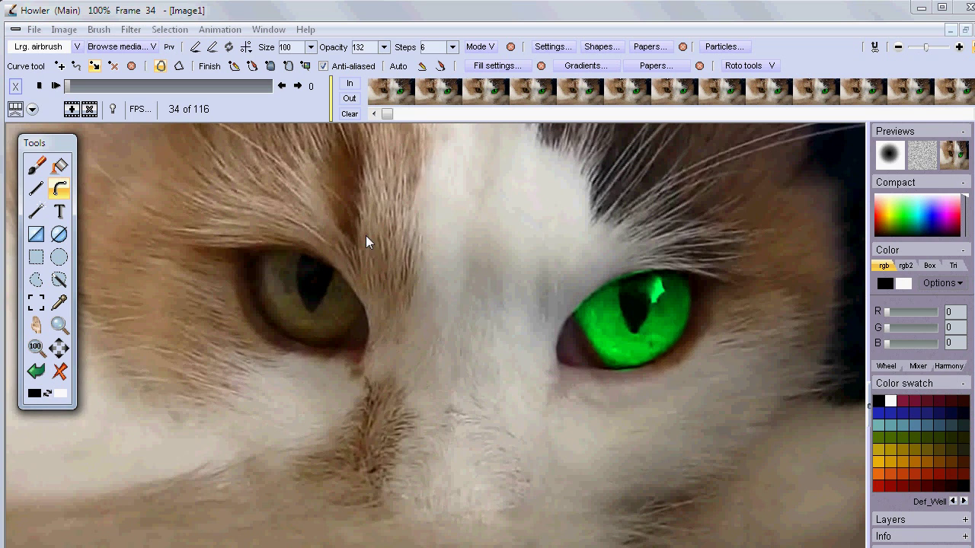
{"action": "left_click", "coordinate": [61, 326]}
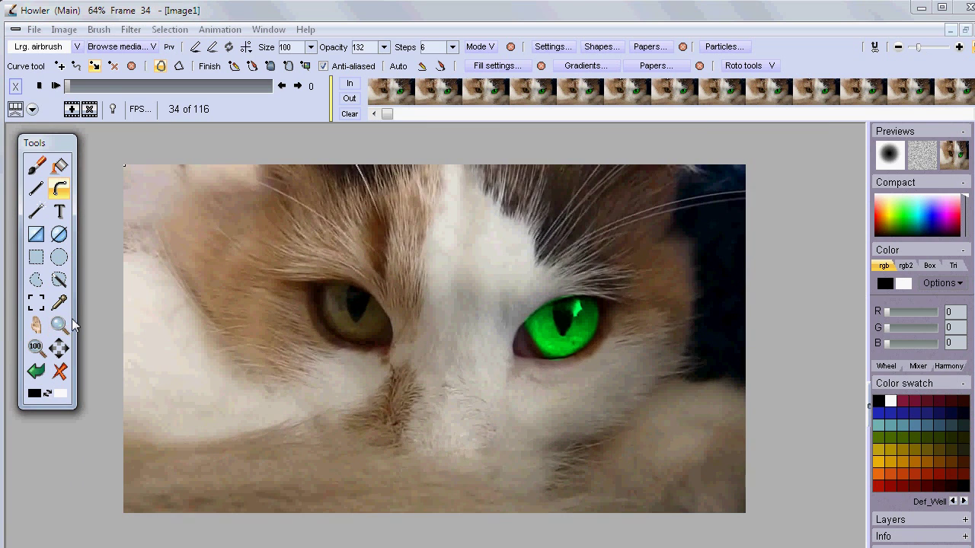
{"action": "left_click", "coordinate": [65, 30]}
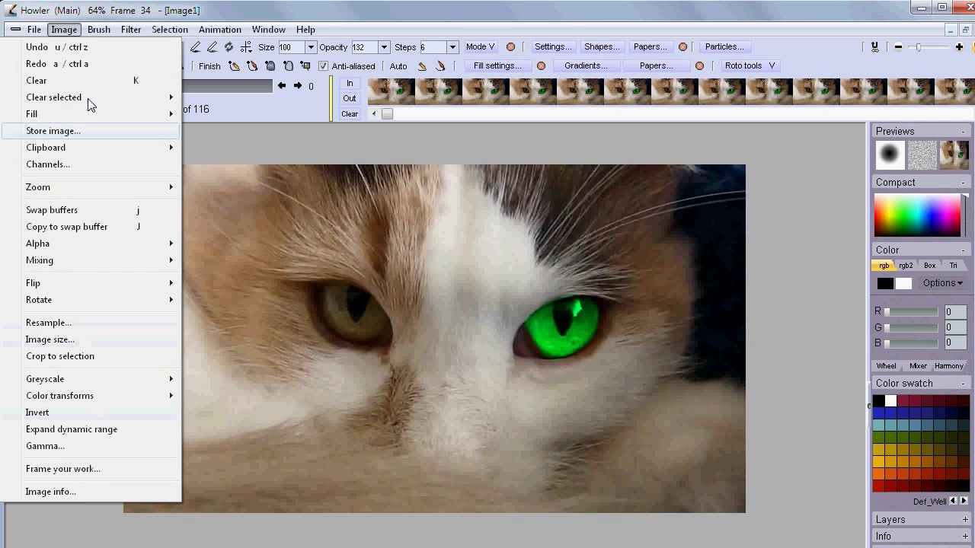
{"action": "left_click", "coordinate": [61, 324]}
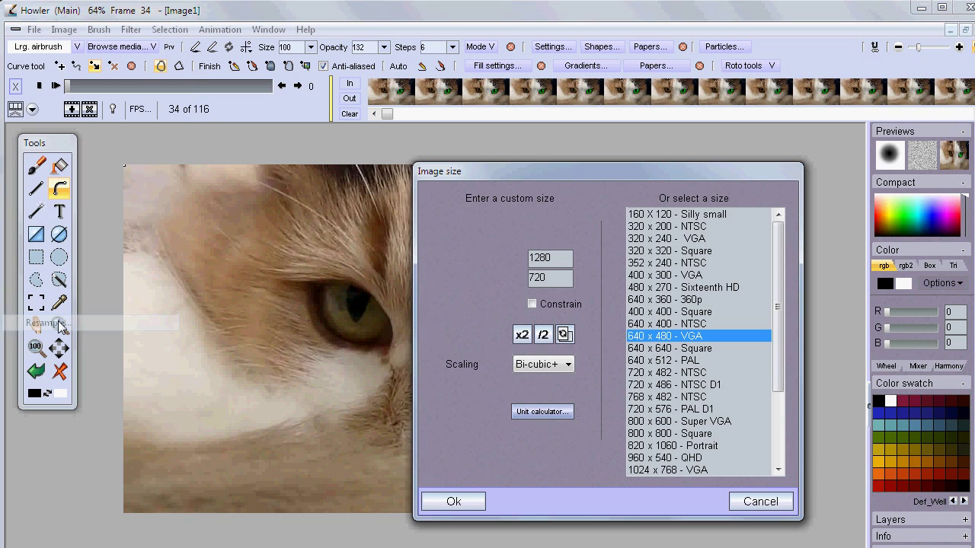
{"action": "left_click", "coordinate": [567, 367]}
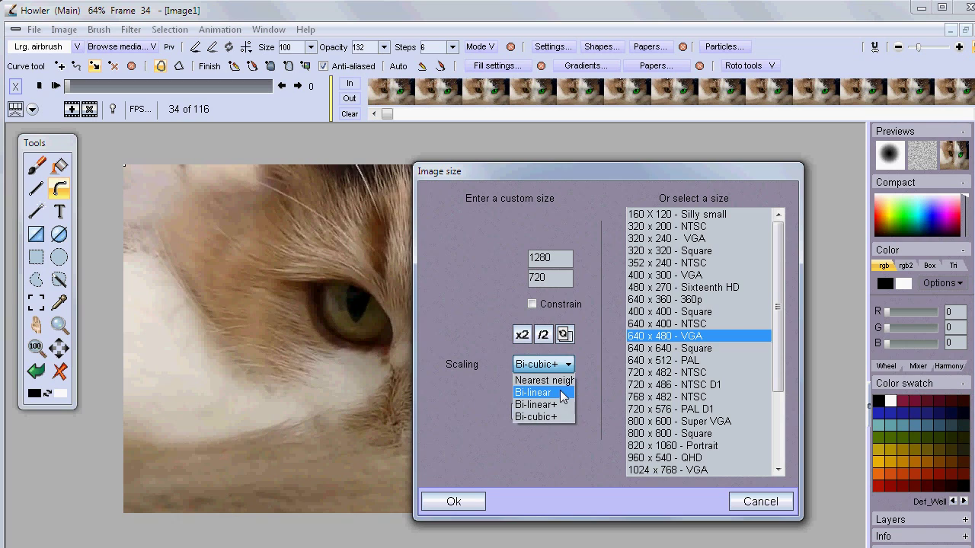
{"action": "left_click", "coordinate": [537, 392]}
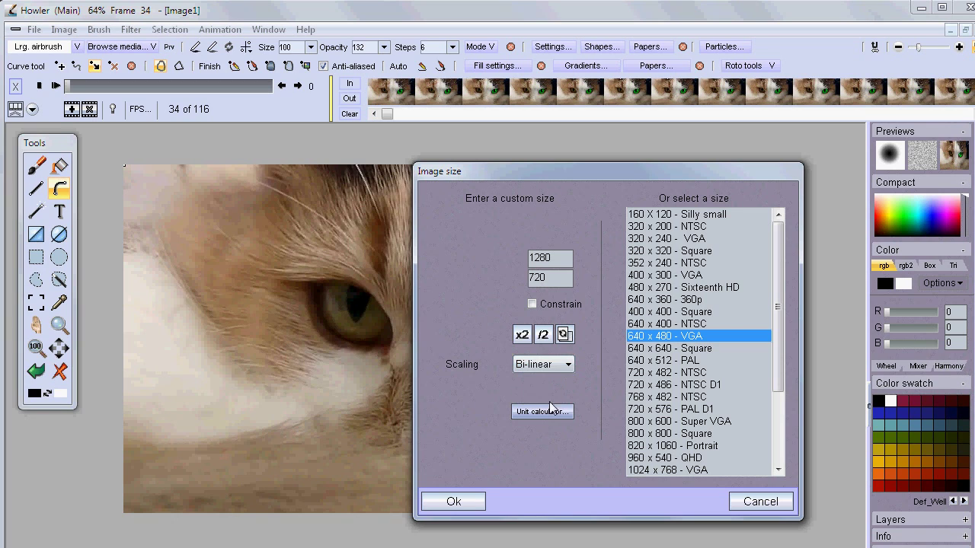
{"action": "left_click", "coordinate": [544, 336]}
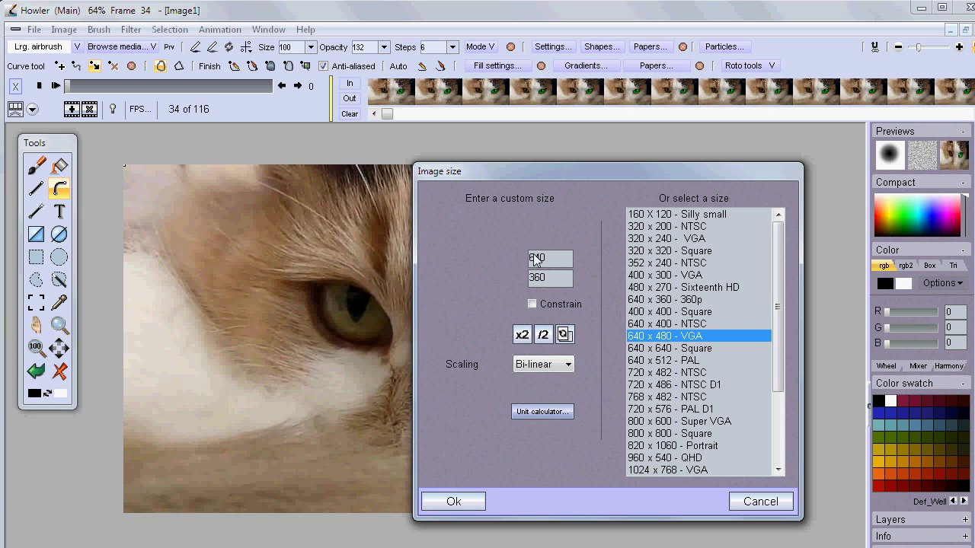
{"action": "left_click", "coordinate": [454, 502]}
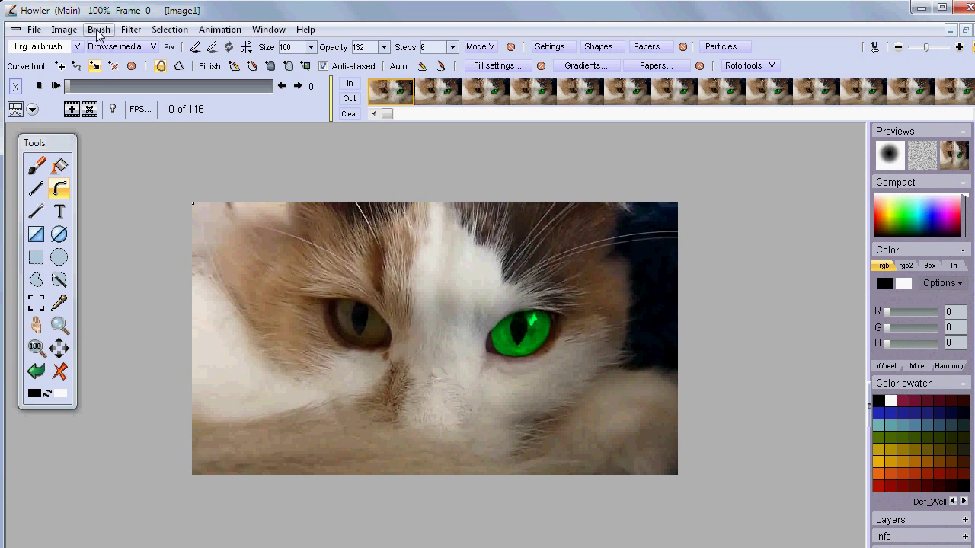
Step: Expand the dynamic range of the image and apply it to the entire animation
{"action": "left_click", "coordinate": [62, 29]}
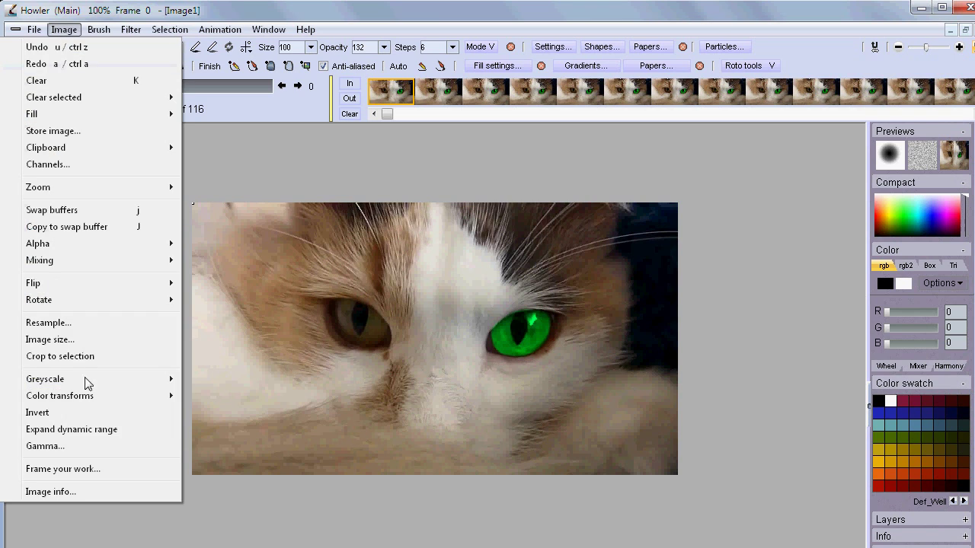
{"action": "left_click", "coordinate": [82, 431]}
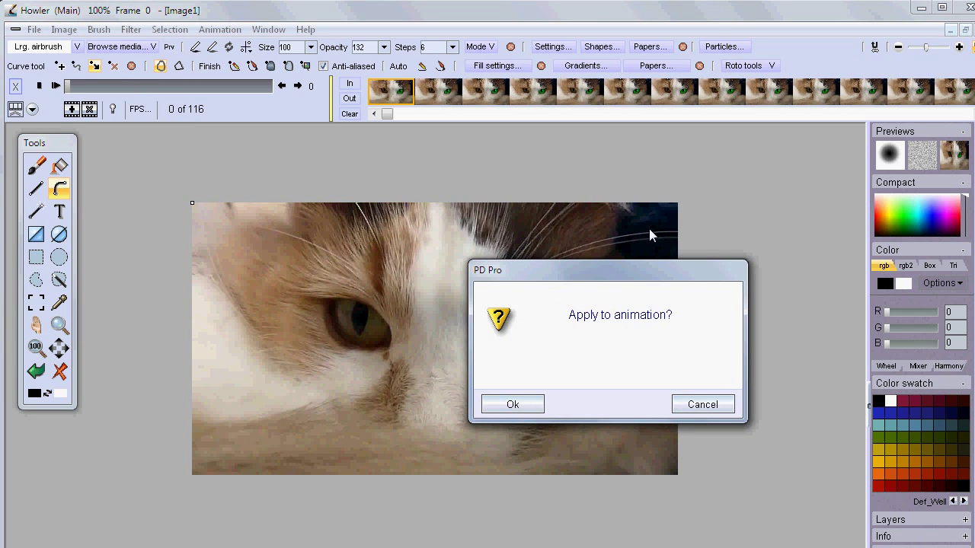
{"action": "left_click", "coordinate": [527, 403]}
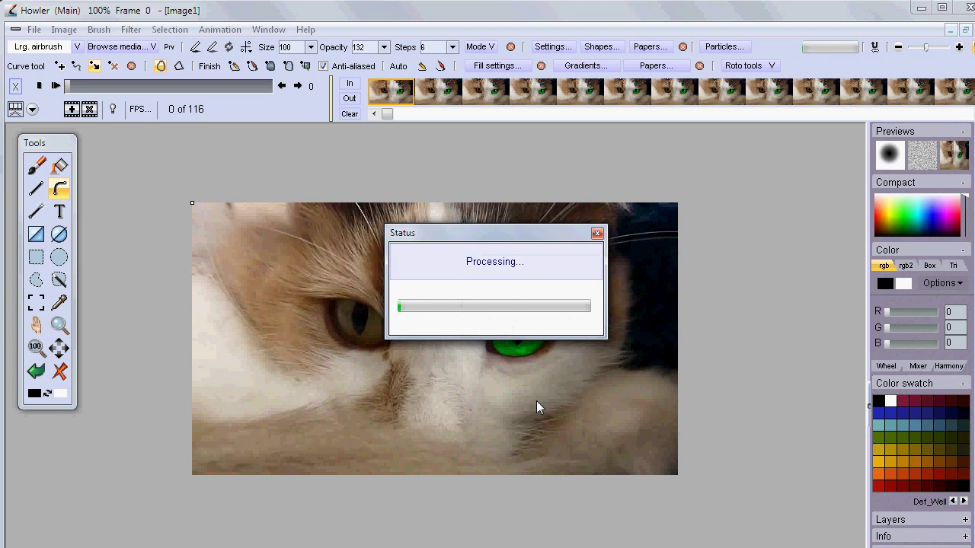